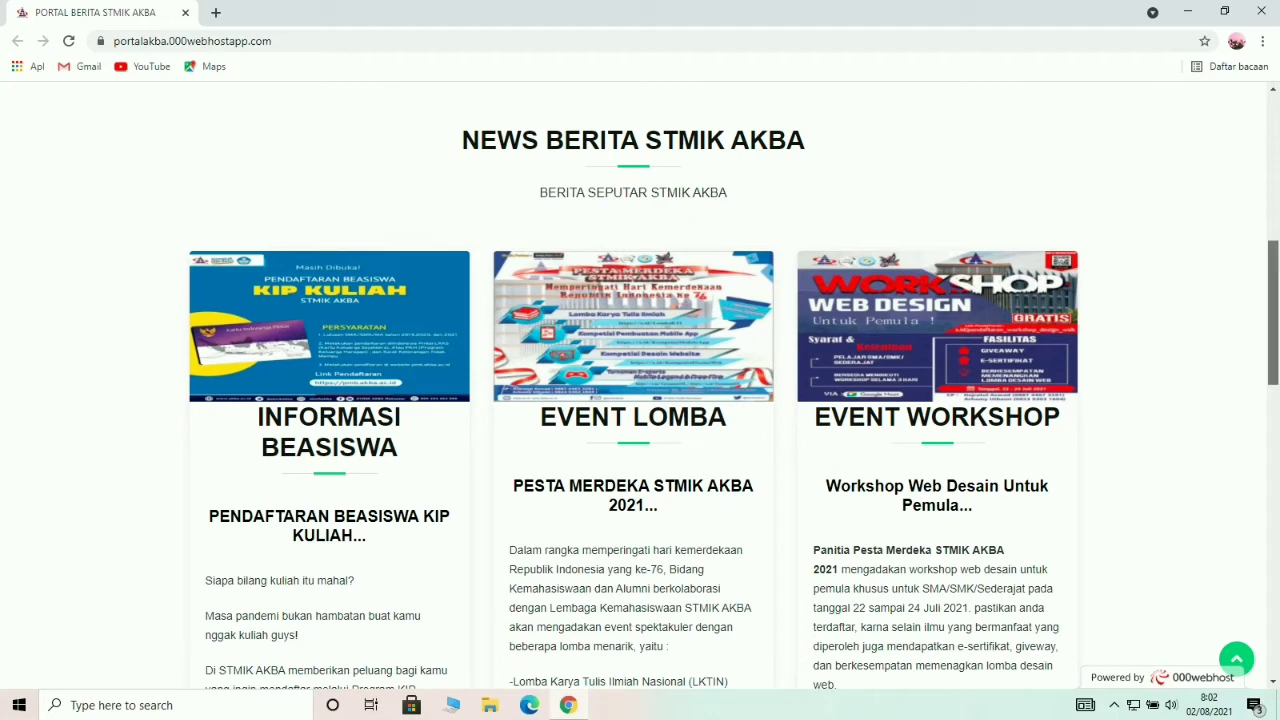
{"action": "scroll", "coordinate": [640, 400], "scroll_direction": "down", "scroll_amount": 2}
{"action": "scroll", "coordinate": [640, 400], "scroll_direction": "down", "scroll_amount": 3}
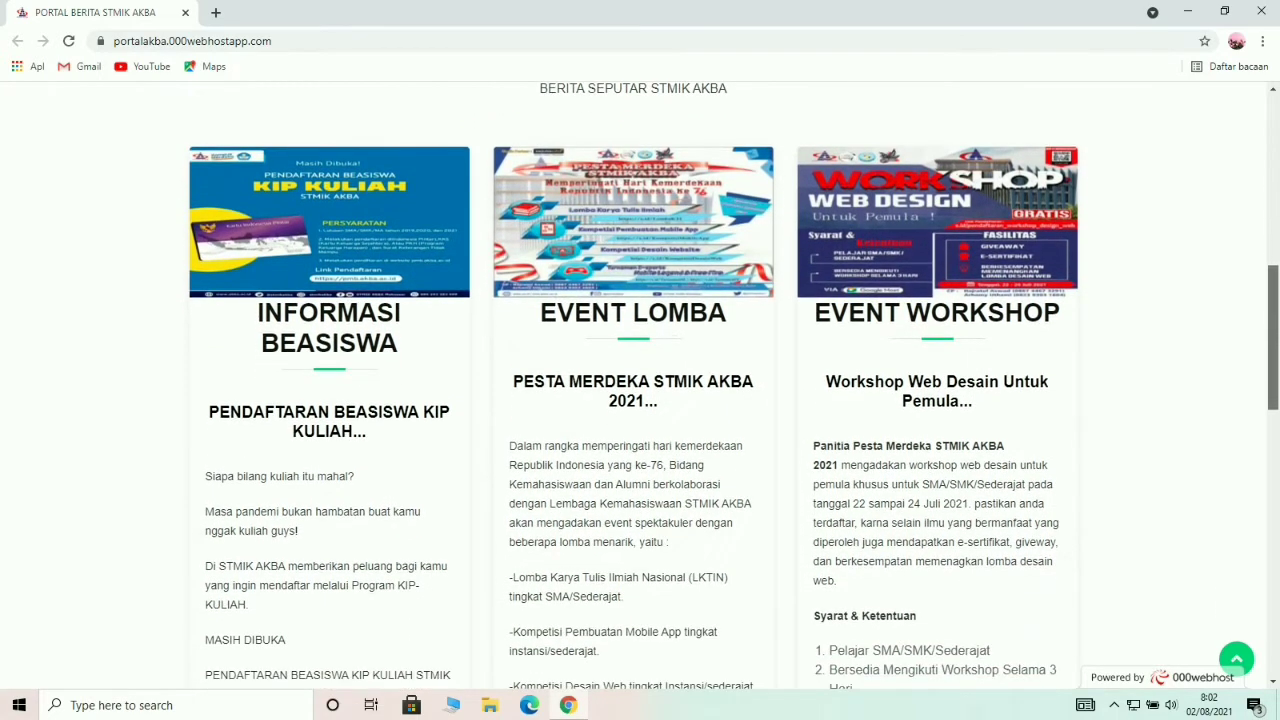
{"action": "scroll", "coordinate": [640, 400], "scroll_direction": "down", "scroll_amount": 3}
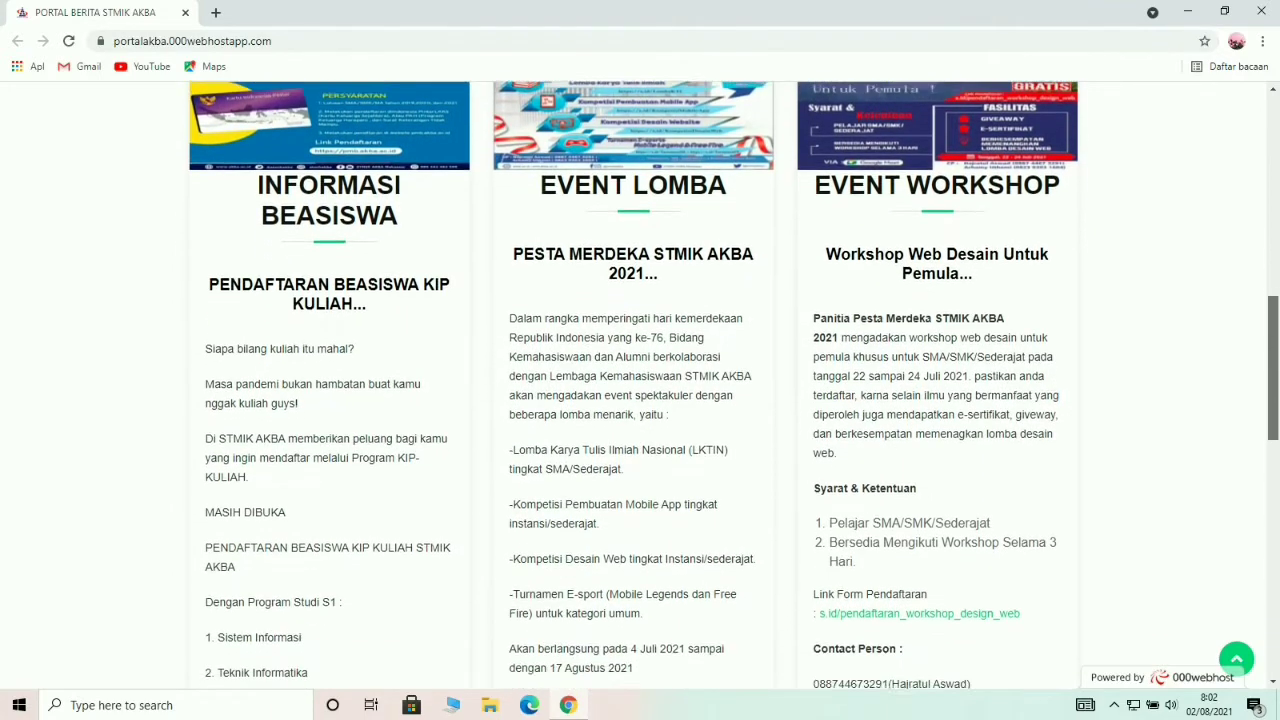
{"action": "scroll", "coordinate": [640, 400], "scroll_direction": "down", "scroll_amount": 4}
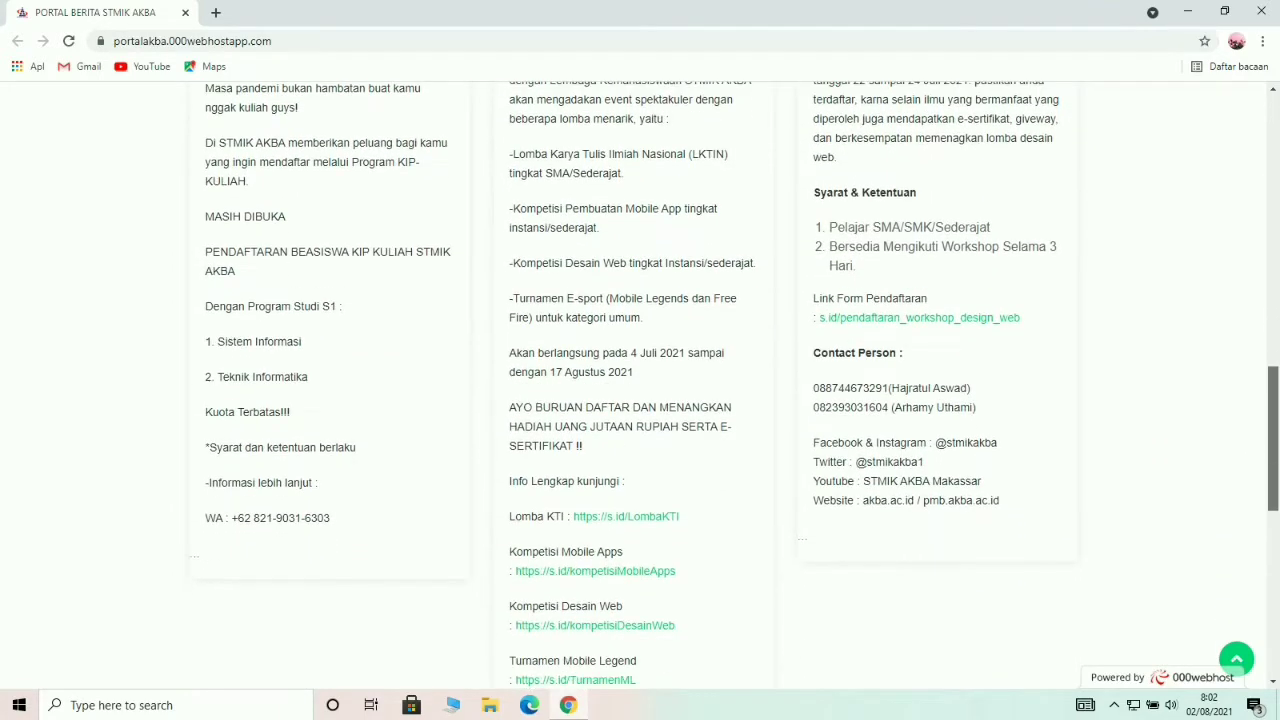
{"action": "scroll", "coordinate": [640, 400], "scroll_direction": "down", "scroll_amount": 2}
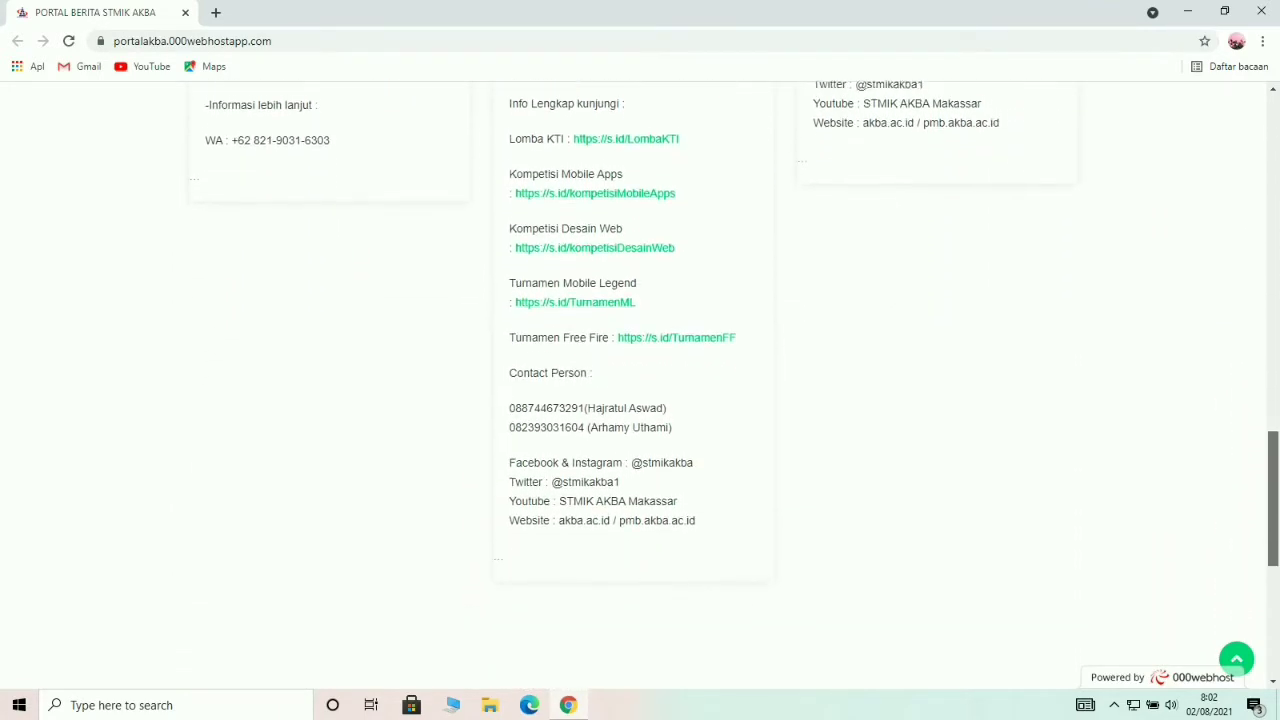
{"action": "scroll", "coordinate": [640, 400], "scroll_direction": "down", "scroll_amount": 2}
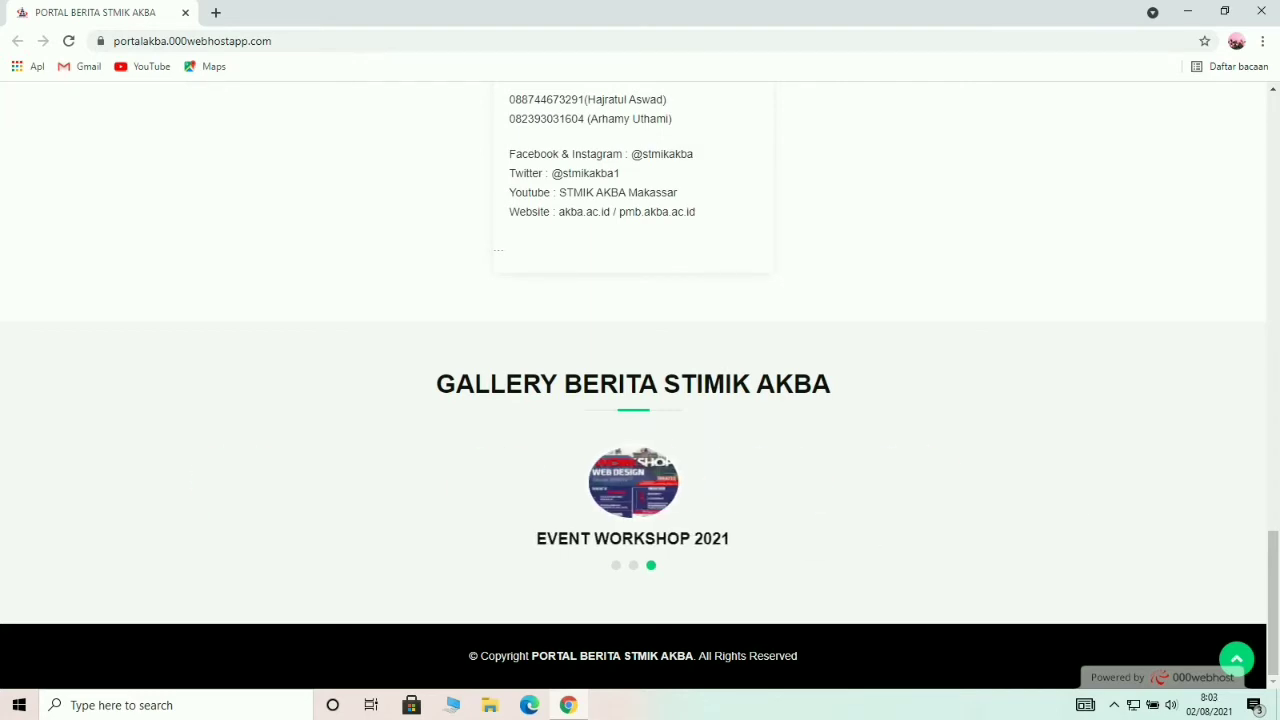
{"action": "scroll", "coordinate": [640, 400], "scroll_direction": "up", "scroll_amount": 4}
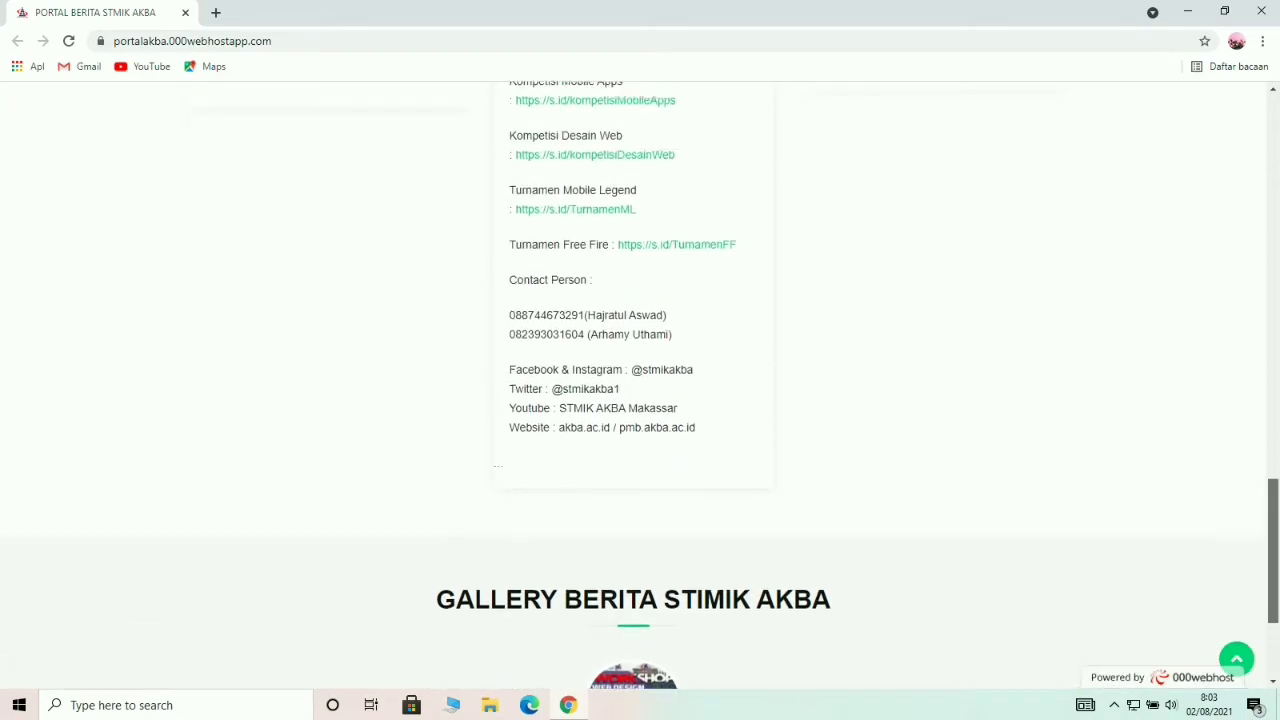
{"action": "scroll", "coordinate": [640, 400], "scroll_direction": "up", "scroll_amount": 10}
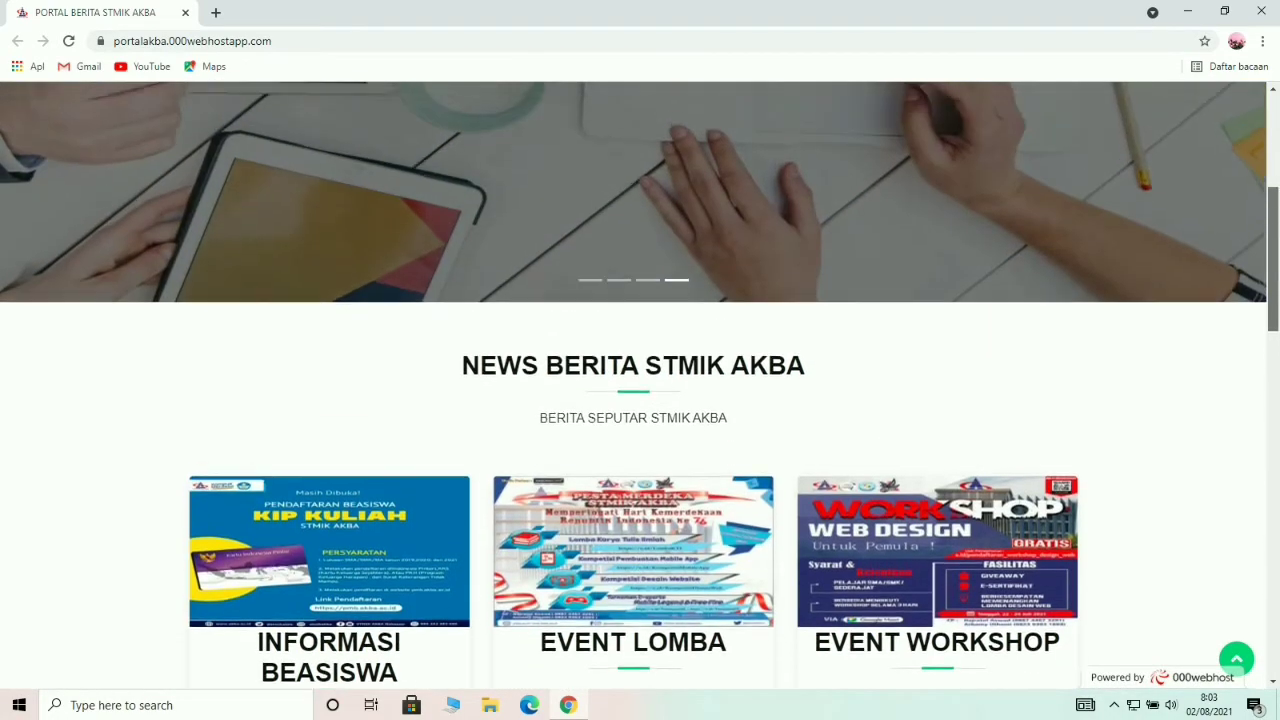
{"action": "scroll", "coordinate": [640, 400], "scroll_direction": "up", "scroll_amount": 2}
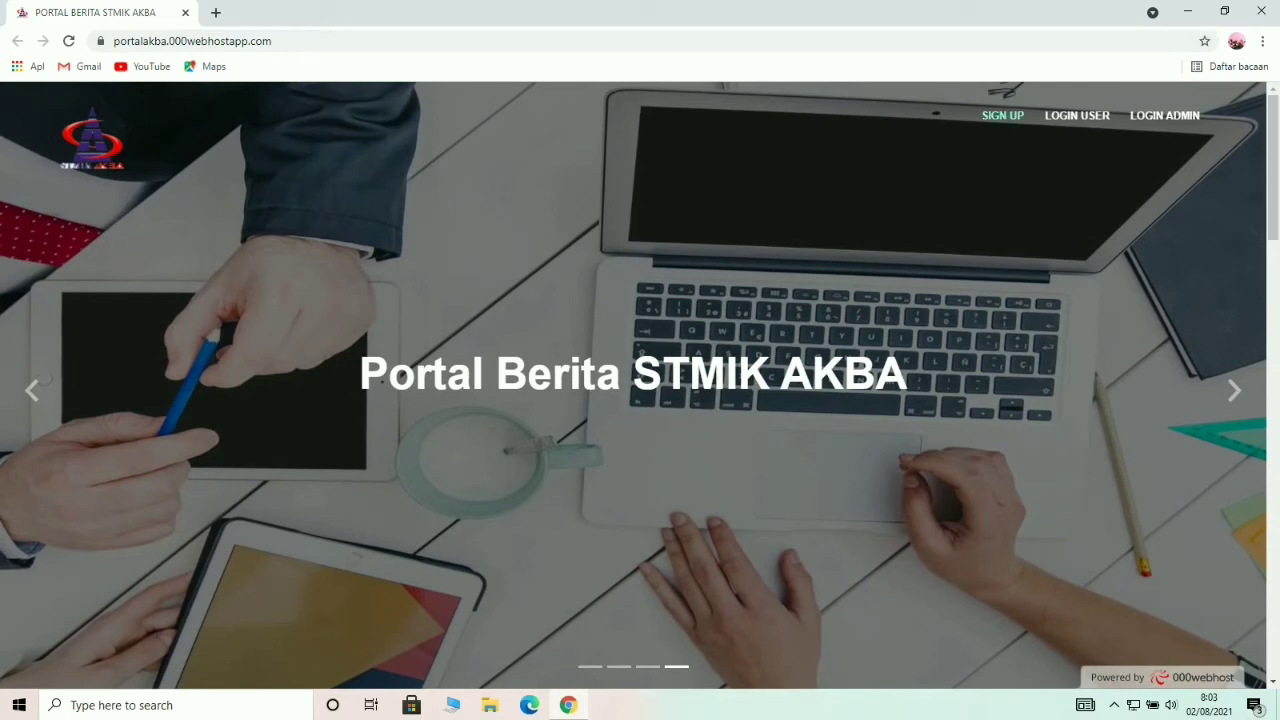
On the sign-up form, enter the student number and accept the suggested full name.
{"action": "left_click", "coordinate": [1002, 115]}
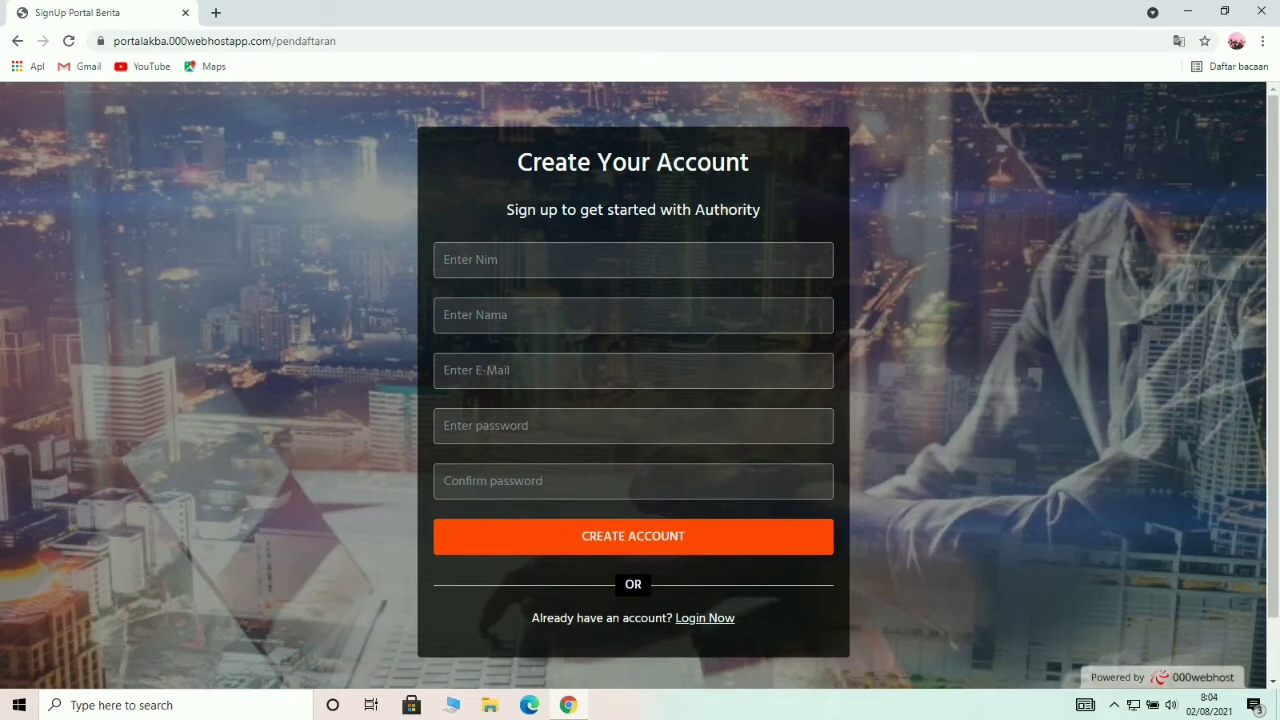
{"action": "left_click", "coordinate": [445, 259]}
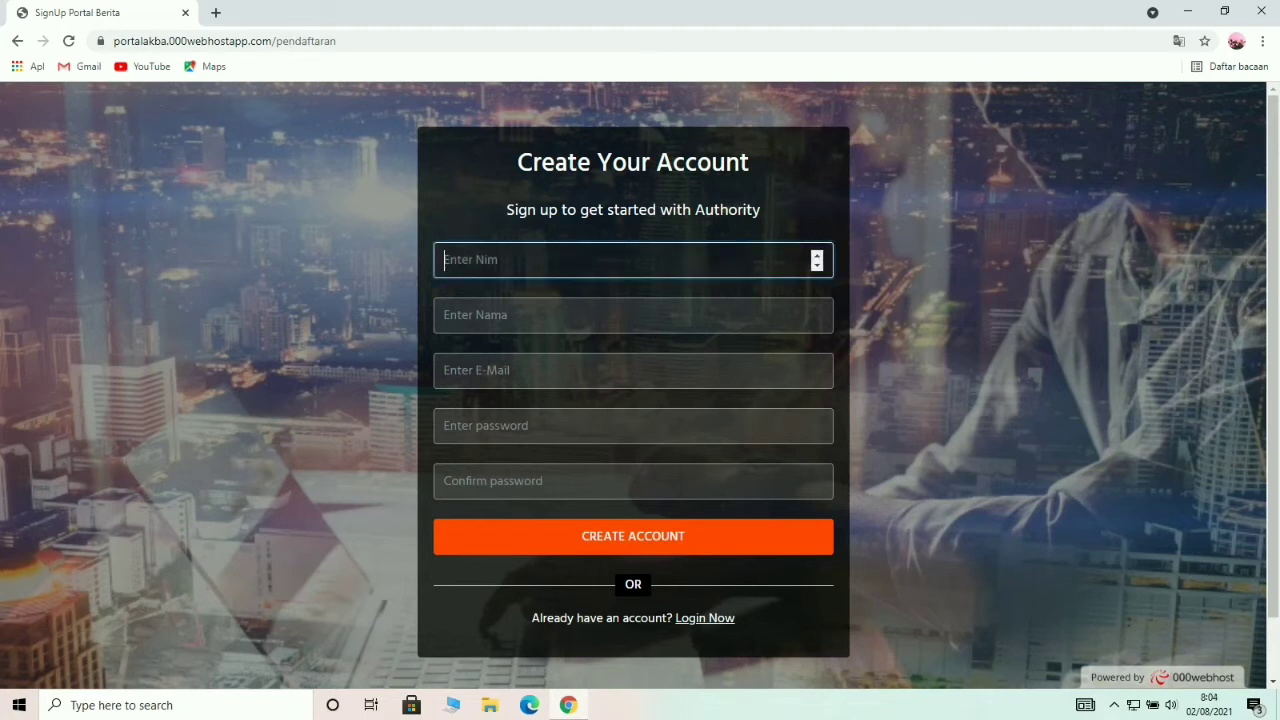
{"action": "type", "text": "20202215034"}
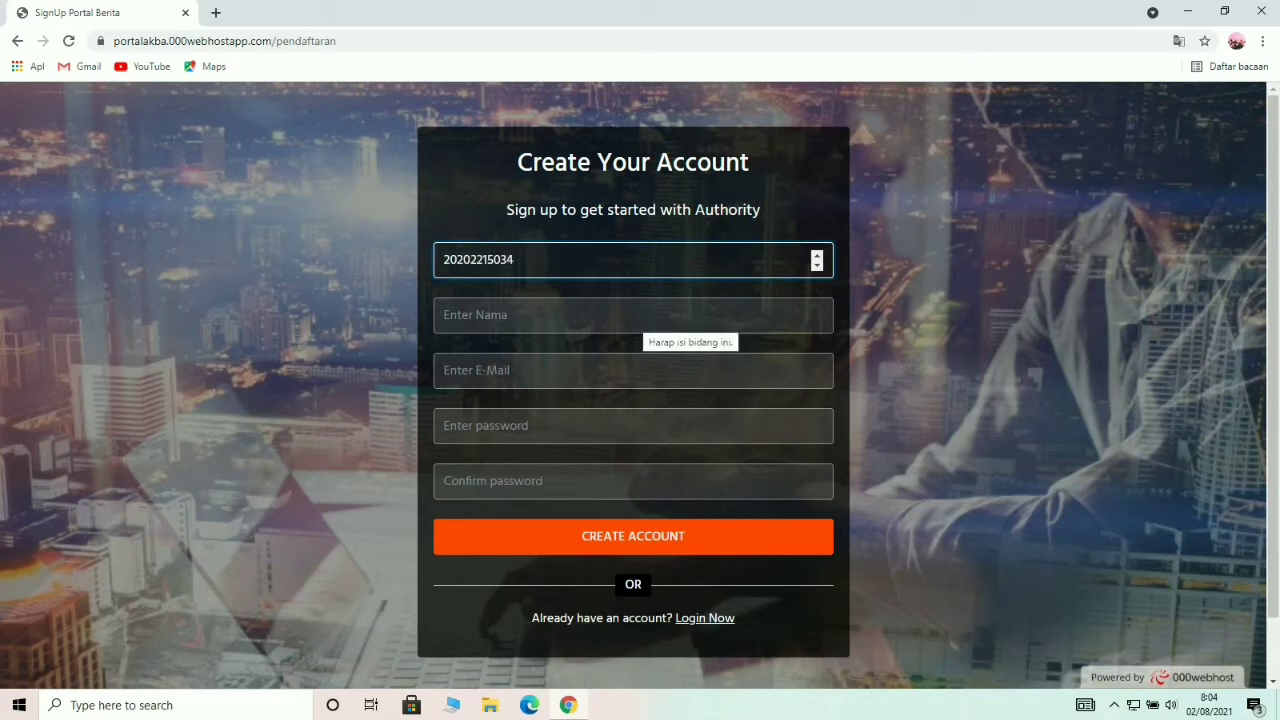
{"action": "left_click", "coordinate": [640, 315]}
{"action": "type", "text": "arham"}
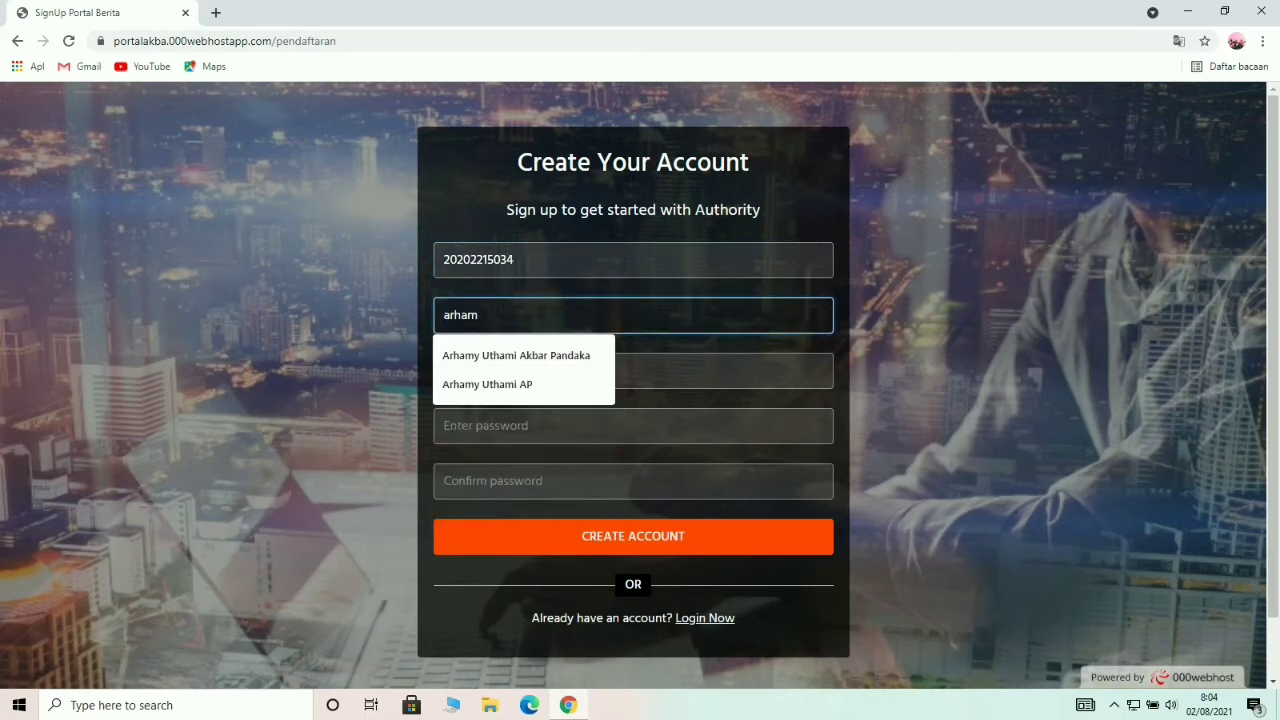
{"action": "key", "text": "Down"}
{"action": "key", "text": "Return"}
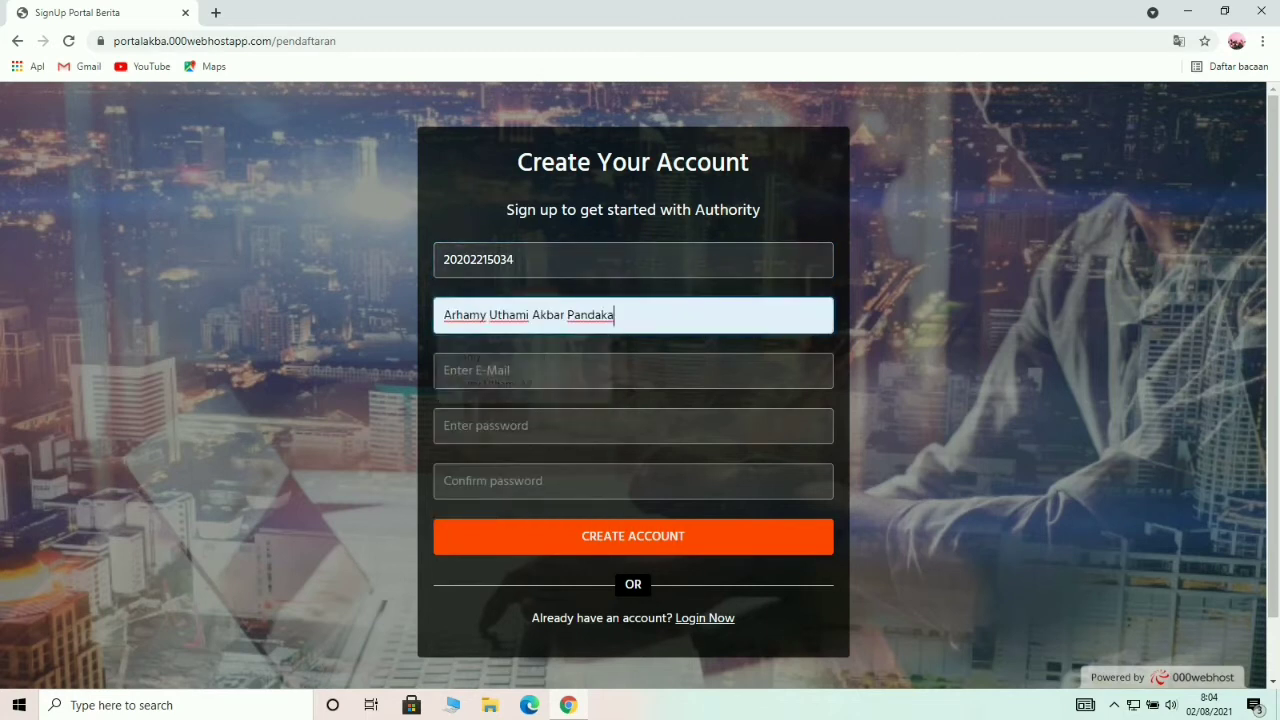
Fill in the saved e-mail address and enter the account password twice.
{"action": "key", "text": "Tab"}
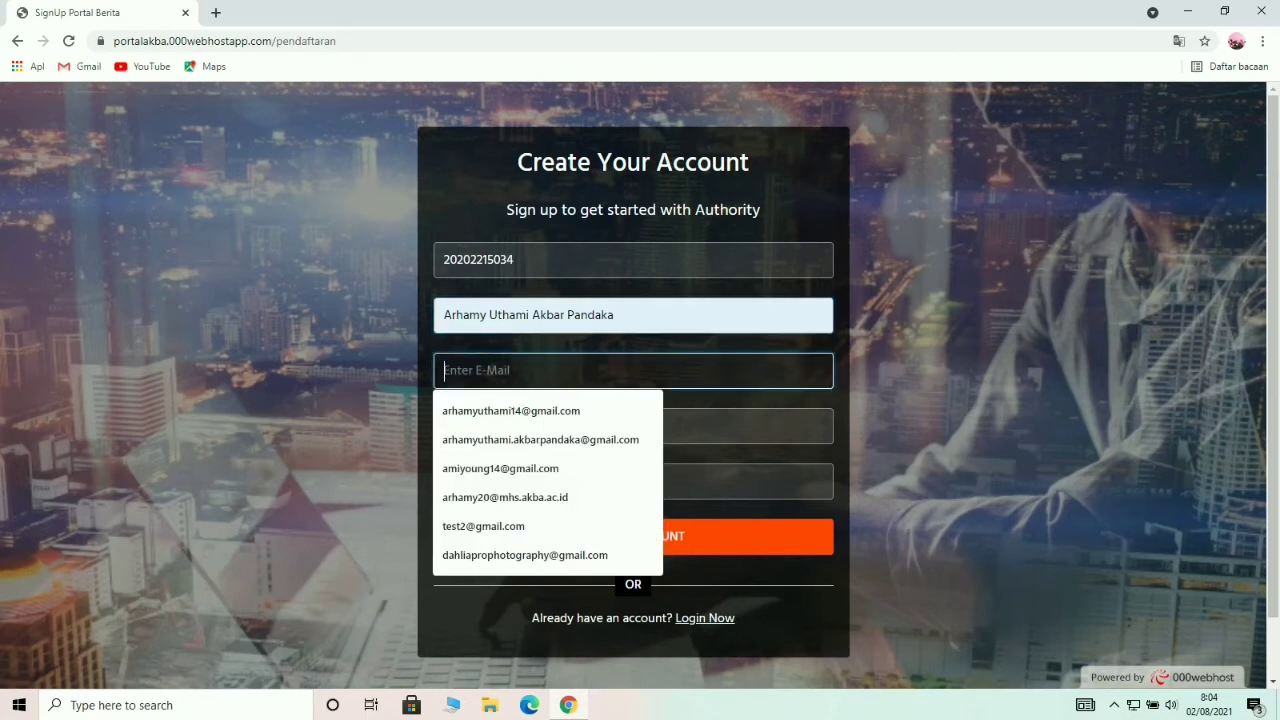
{"action": "key", "text": "Down"}
{"action": "key", "text": "Return"}
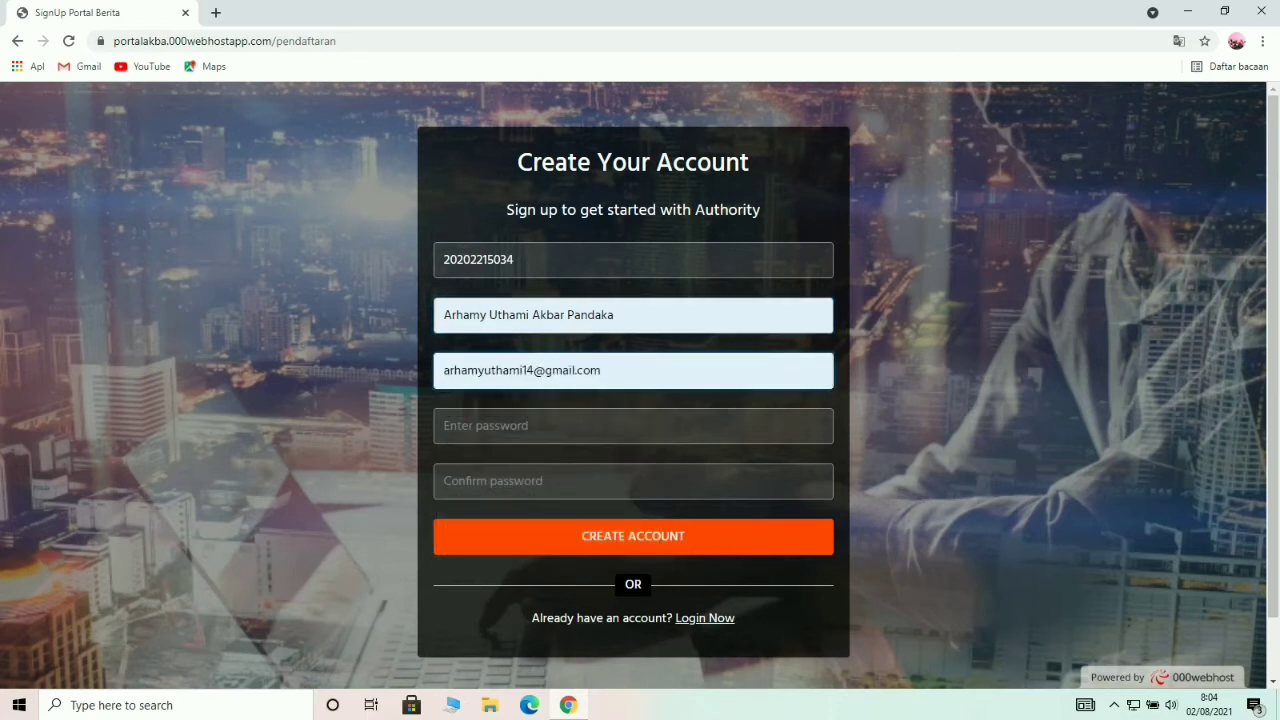
{"action": "key", "text": "Tab"}
{"action": "type", "text": "12345"}
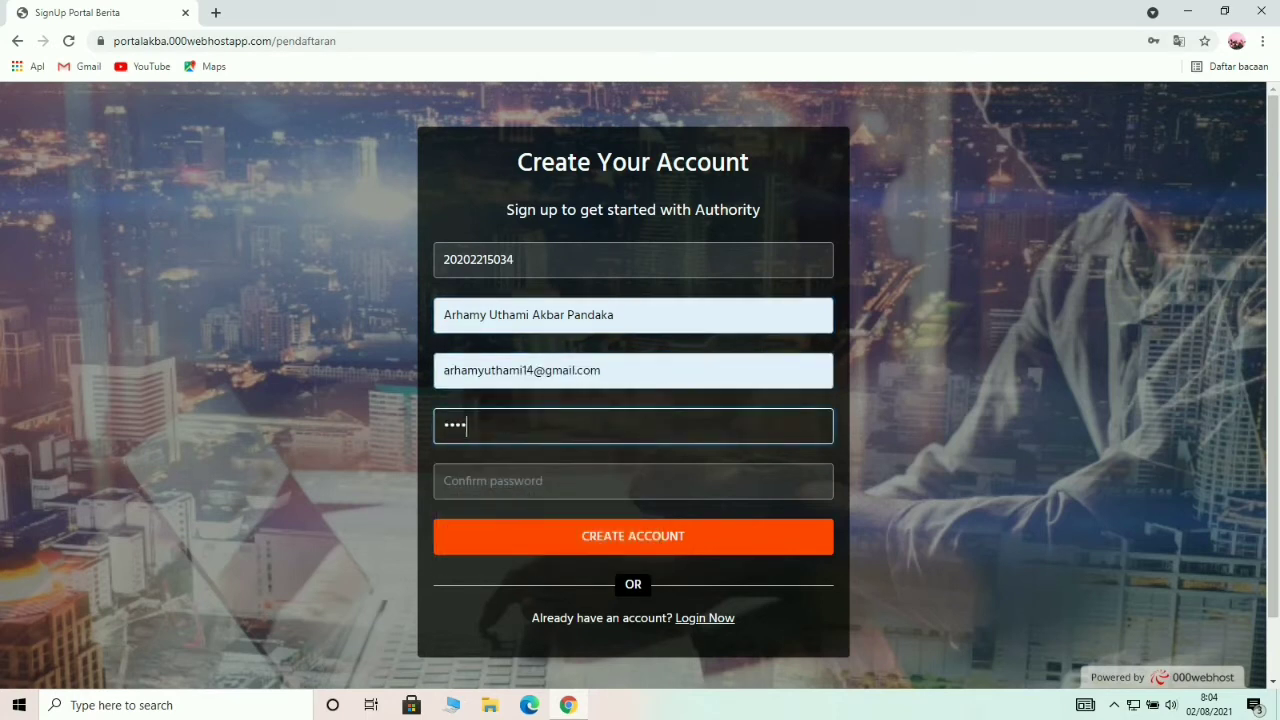
{"action": "key", "text": "Tab"}
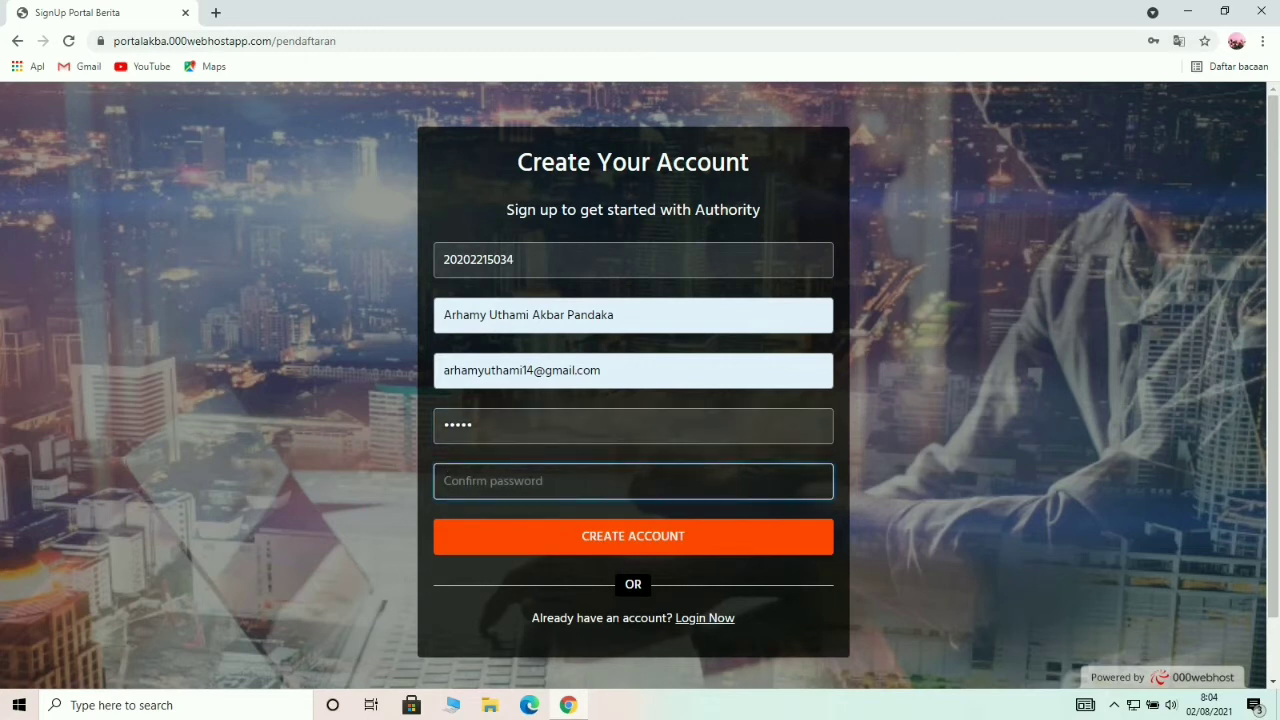
{"action": "type", "text": "12345"}
Create the account, then log in with the new student number and its password.
{"action": "left_click", "coordinate": [633, 537]}
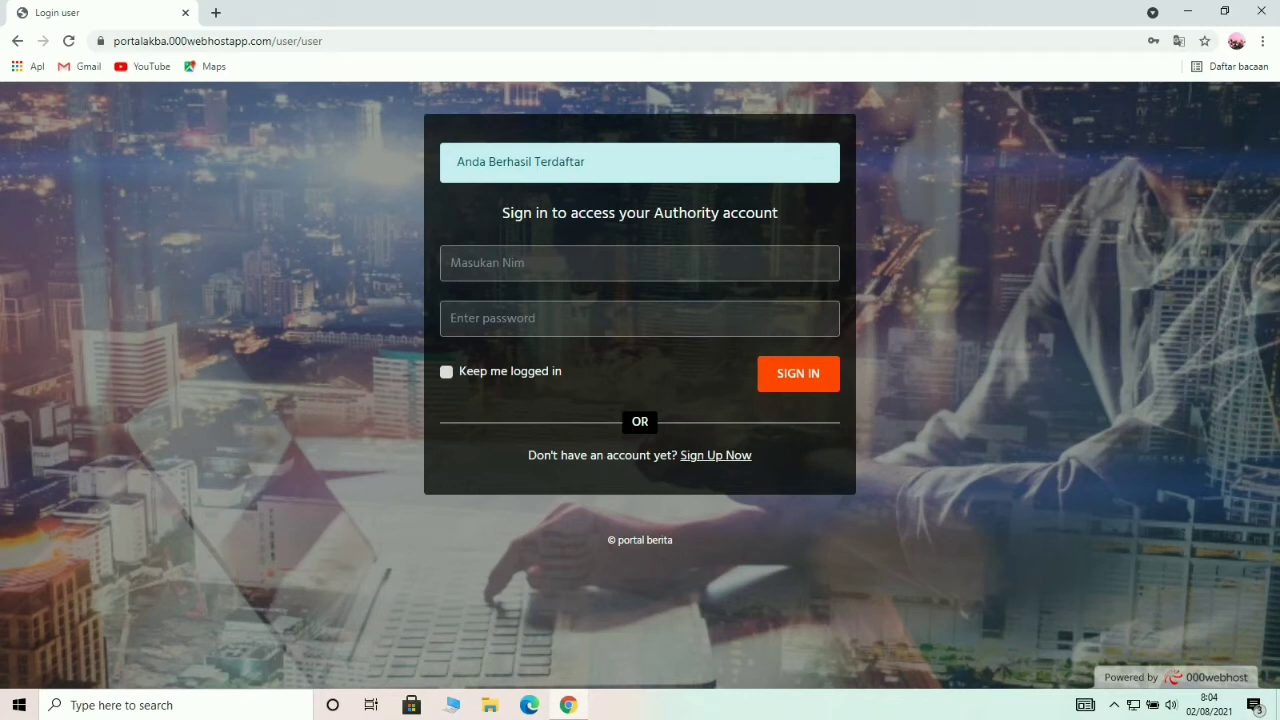
{"action": "left_click", "coordinate": [630, 263]}
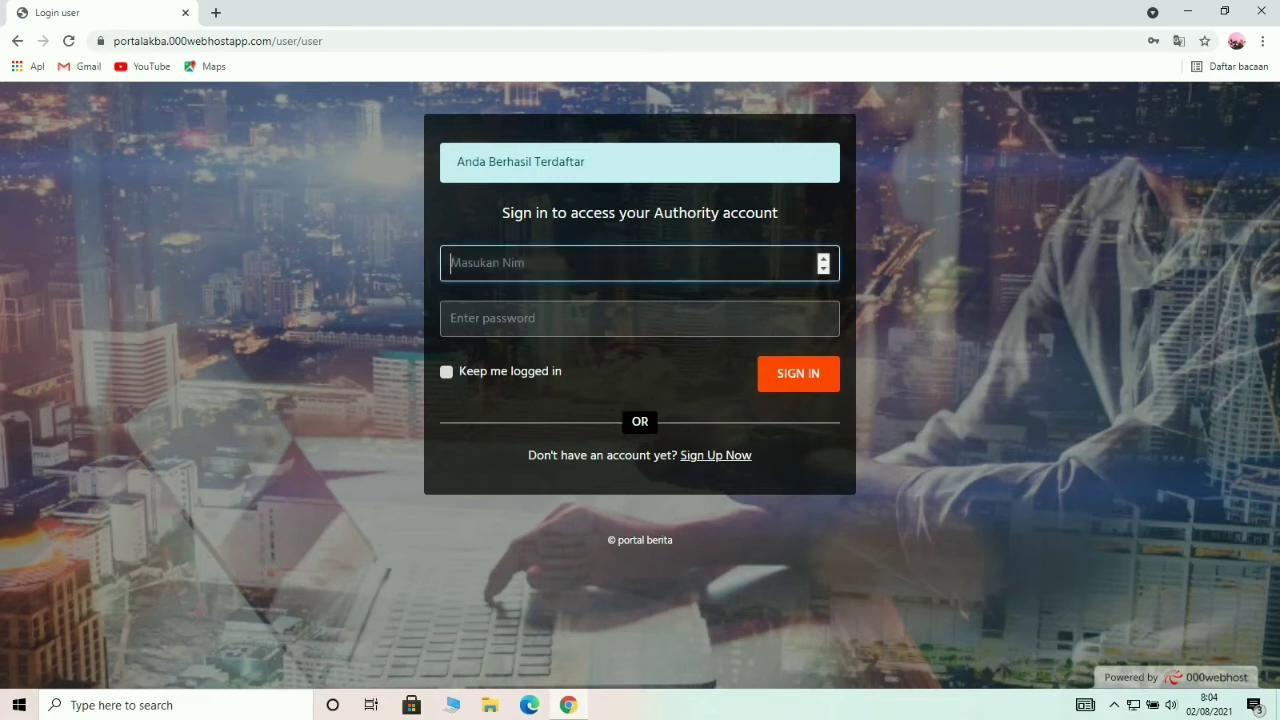
{"action": "type", "text": "20202215034"}
{"action": "left_click", "coordinate": [588, 318]}
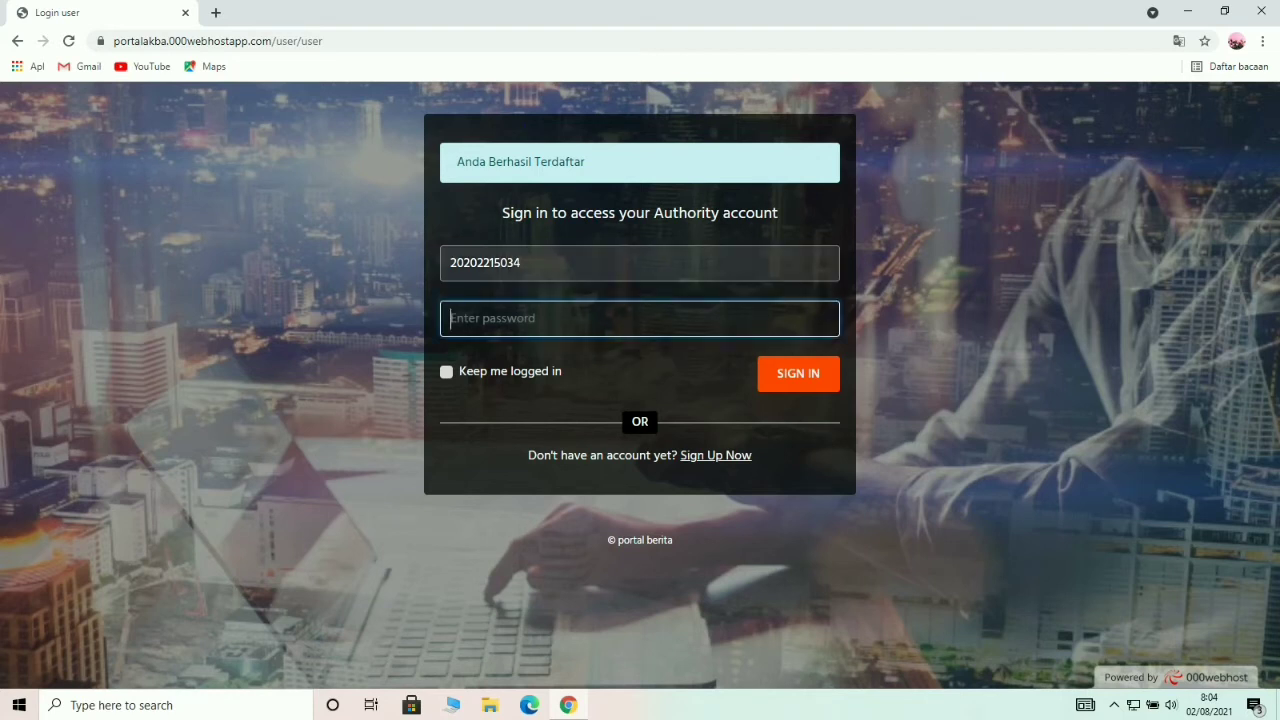
{"action": "type", "text": "12345"}
{"action": "key", "text": "Return"}
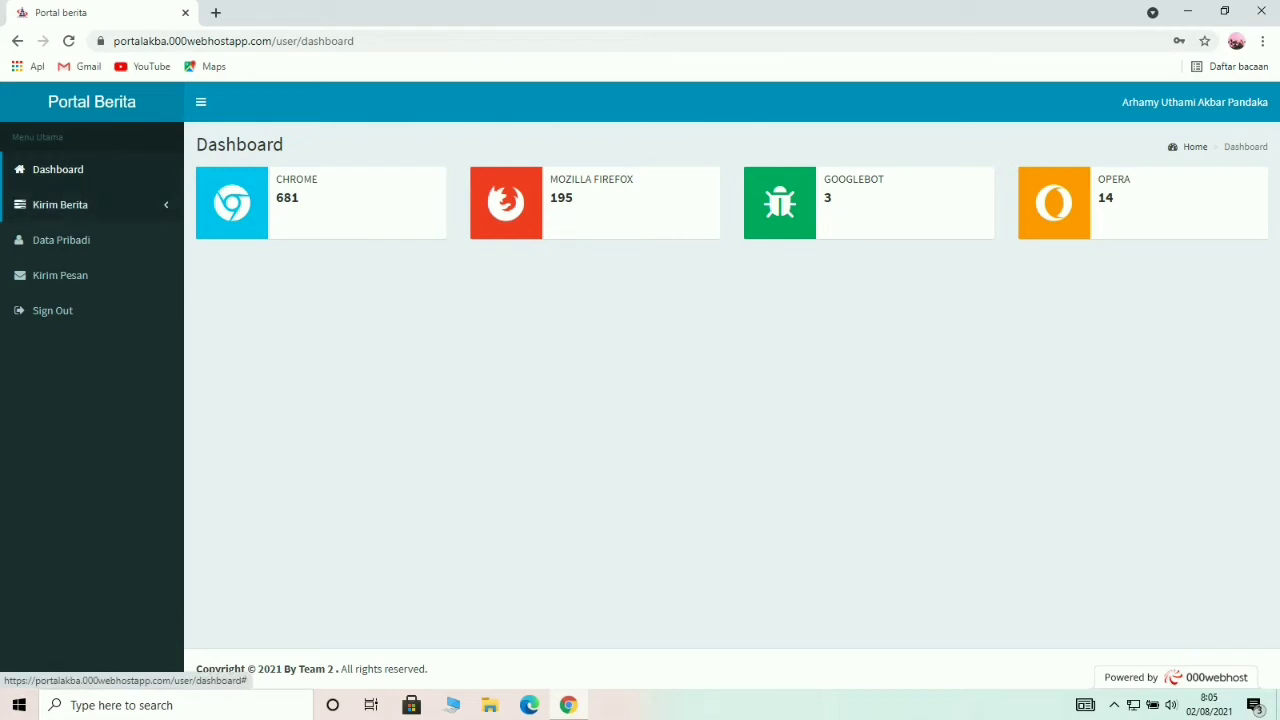
Start a new news post titled 'informasi' with body text 'info'.
{"action": "left_click", "coordinate": [60, 204]}
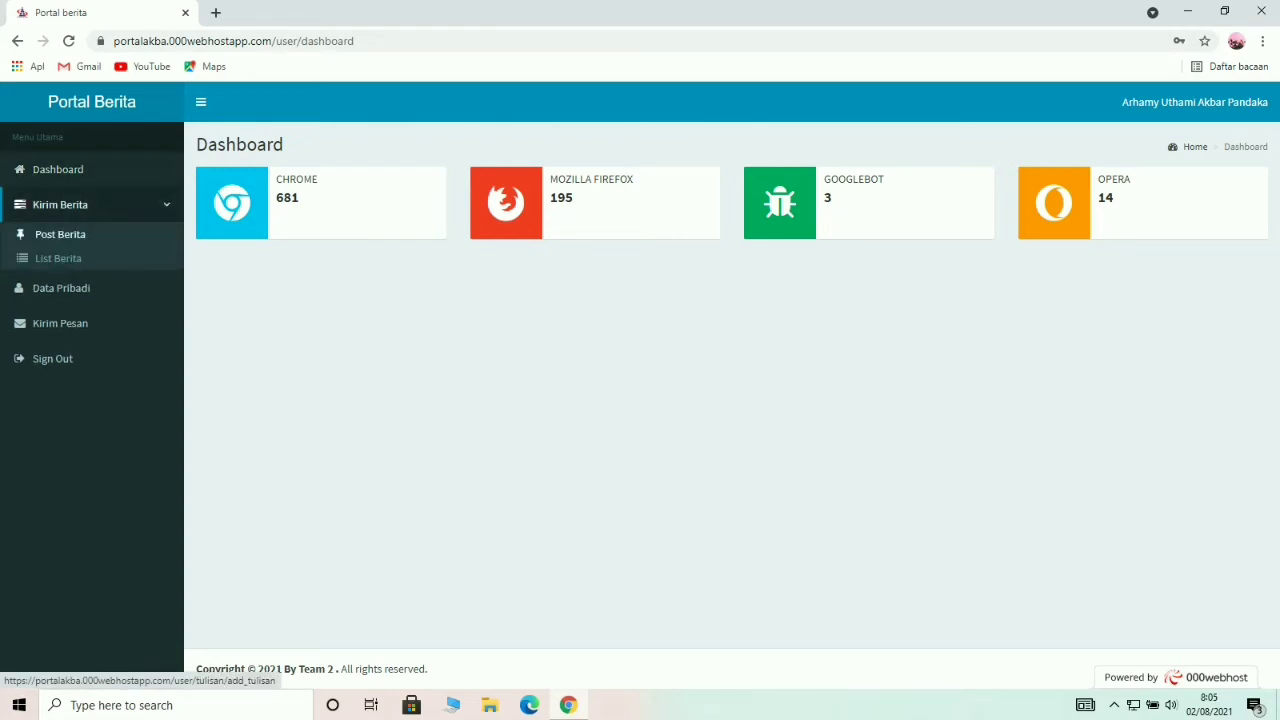
{"action": "left_click", "coordinate": [60, 234]}
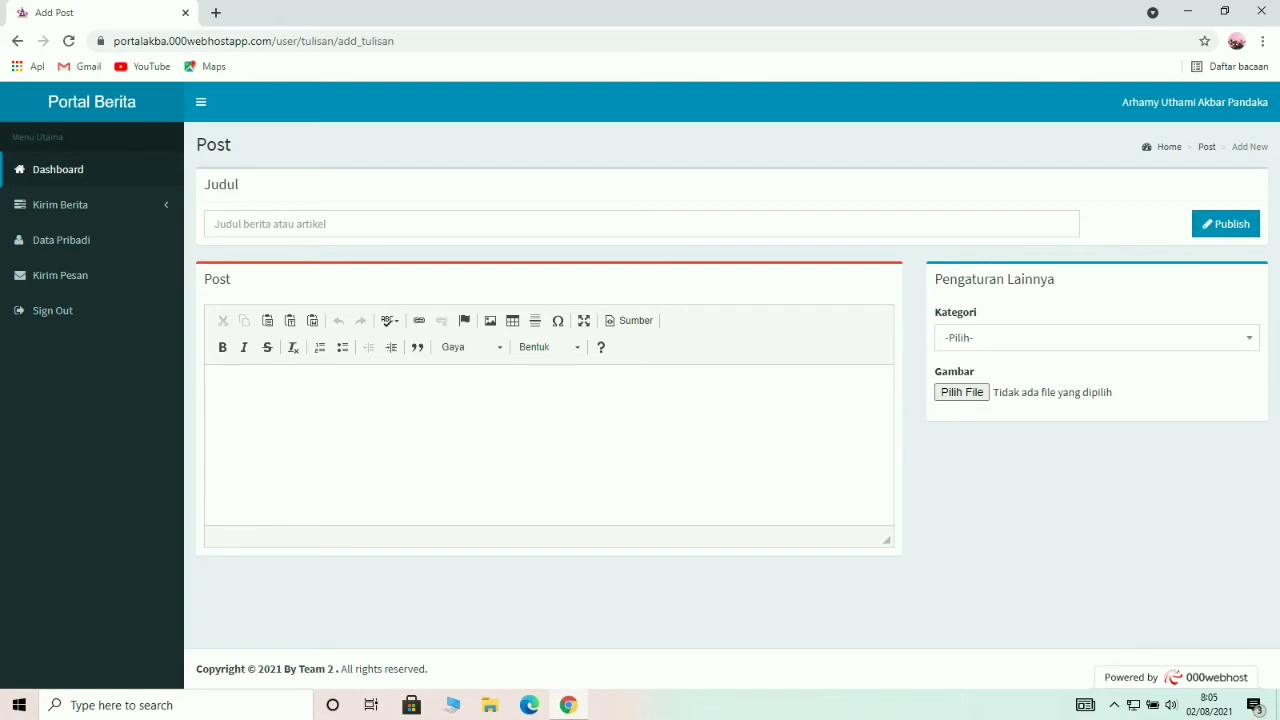
{"action": "left_click", "coordinate": [400, 224]}
{"action": "type", "text": "in"}
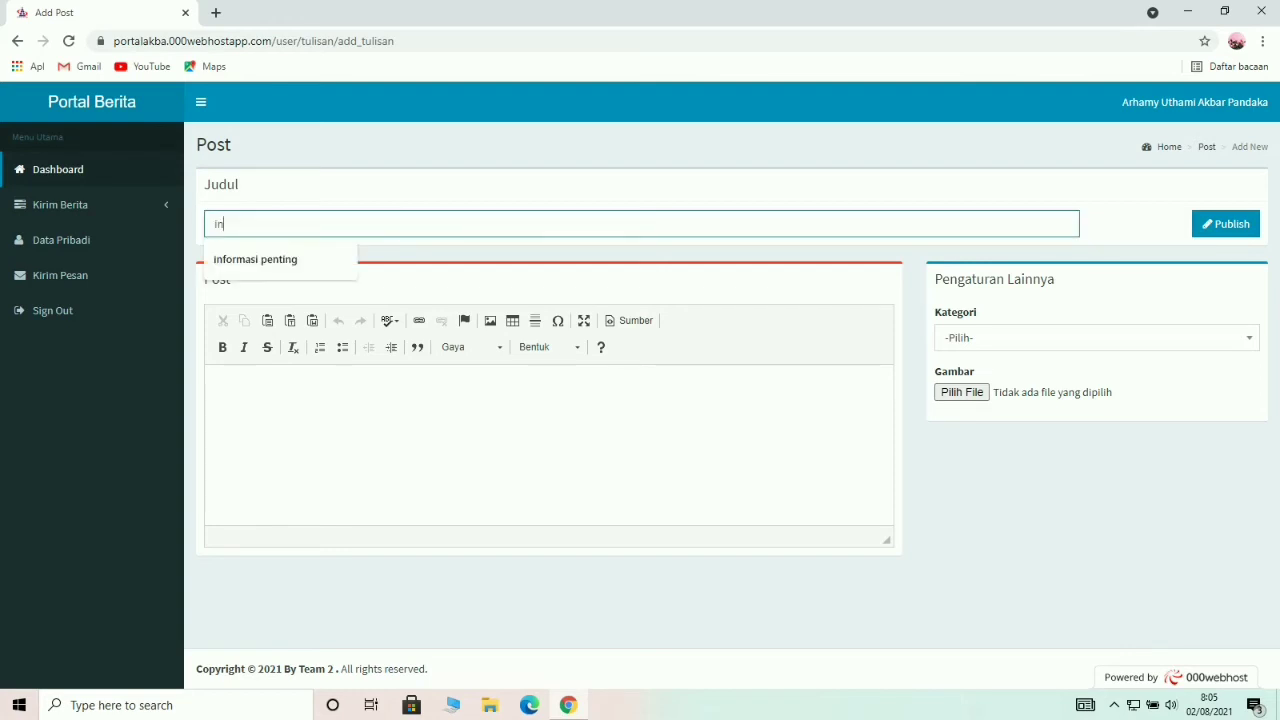
{"action": "type", "text": "formasi"}
{"action": "left_click", "coordinate": [500, 430]}
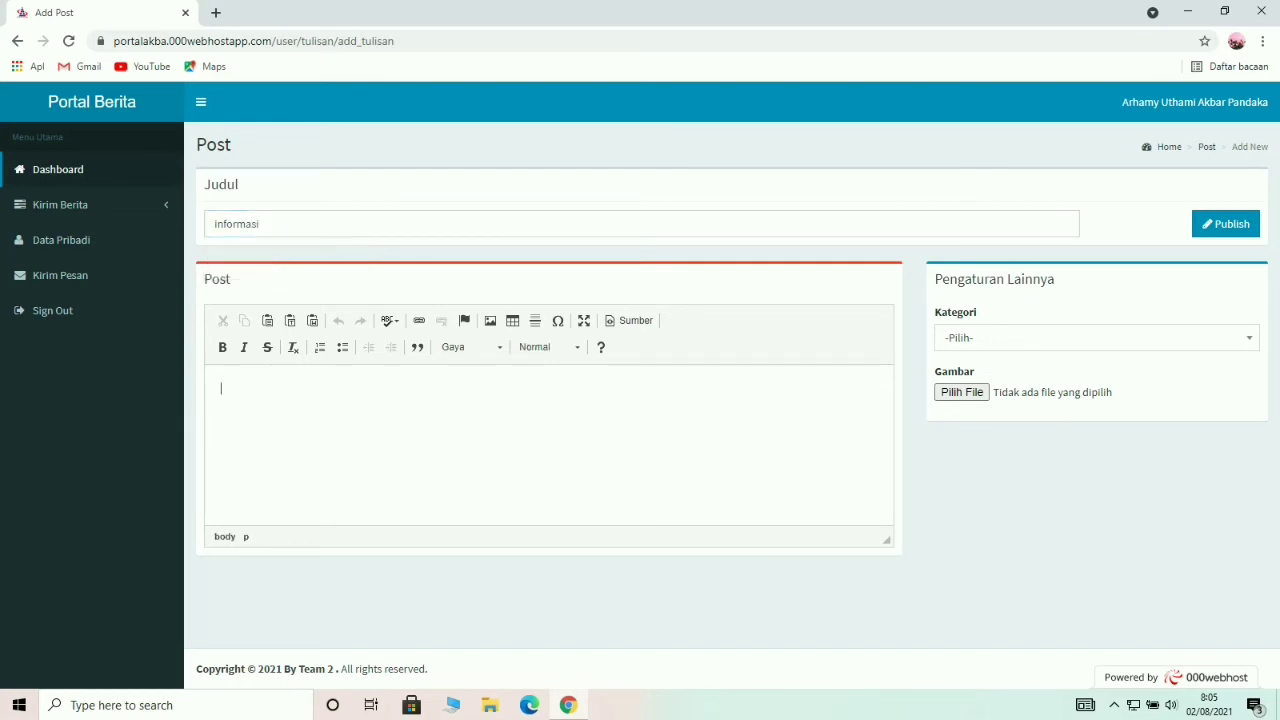
{"action": "type", "text": "info"}
Set the category to Teknologi, attach logo_stmik_akba as the image, and submit the post.
{"action": "left_click", "coordinate": [1096, 337]}
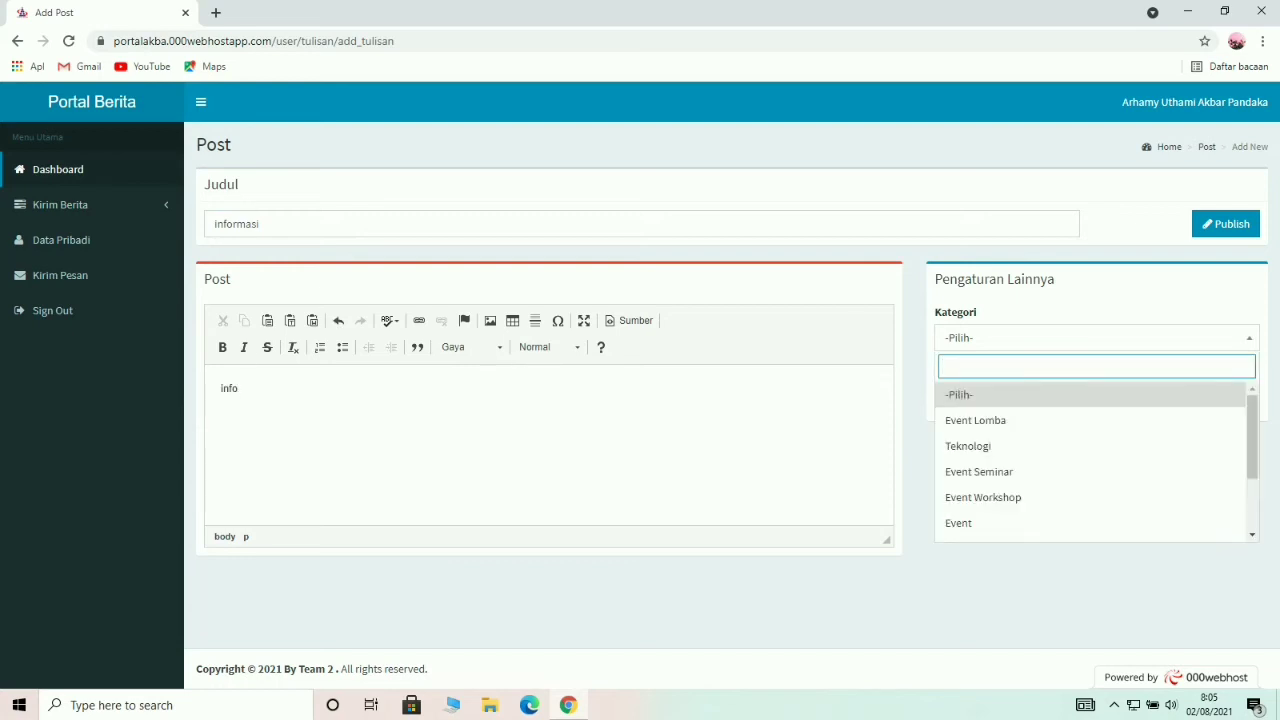
{"action": "key", "text": "Down"}
{"action": "key", "text": "Down"}
{"action": "key", "text": "Return"}
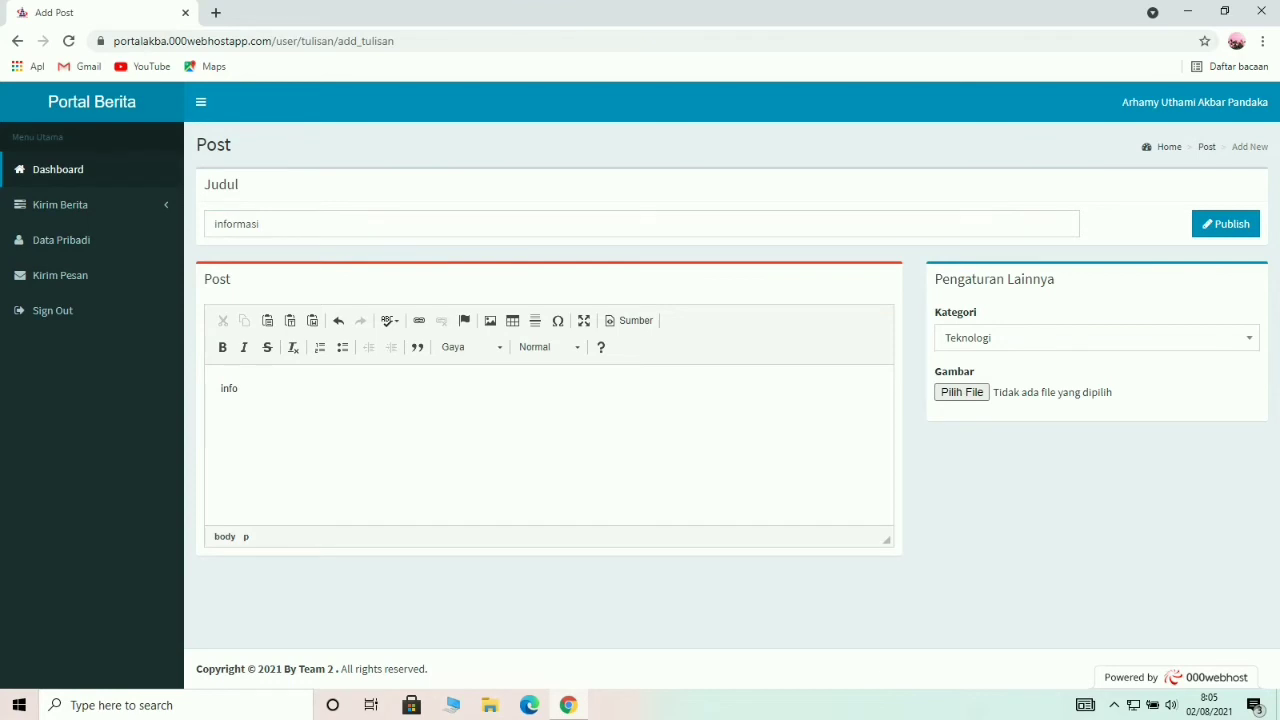
{"action": "left_click", "coordinate": [961, 392]}
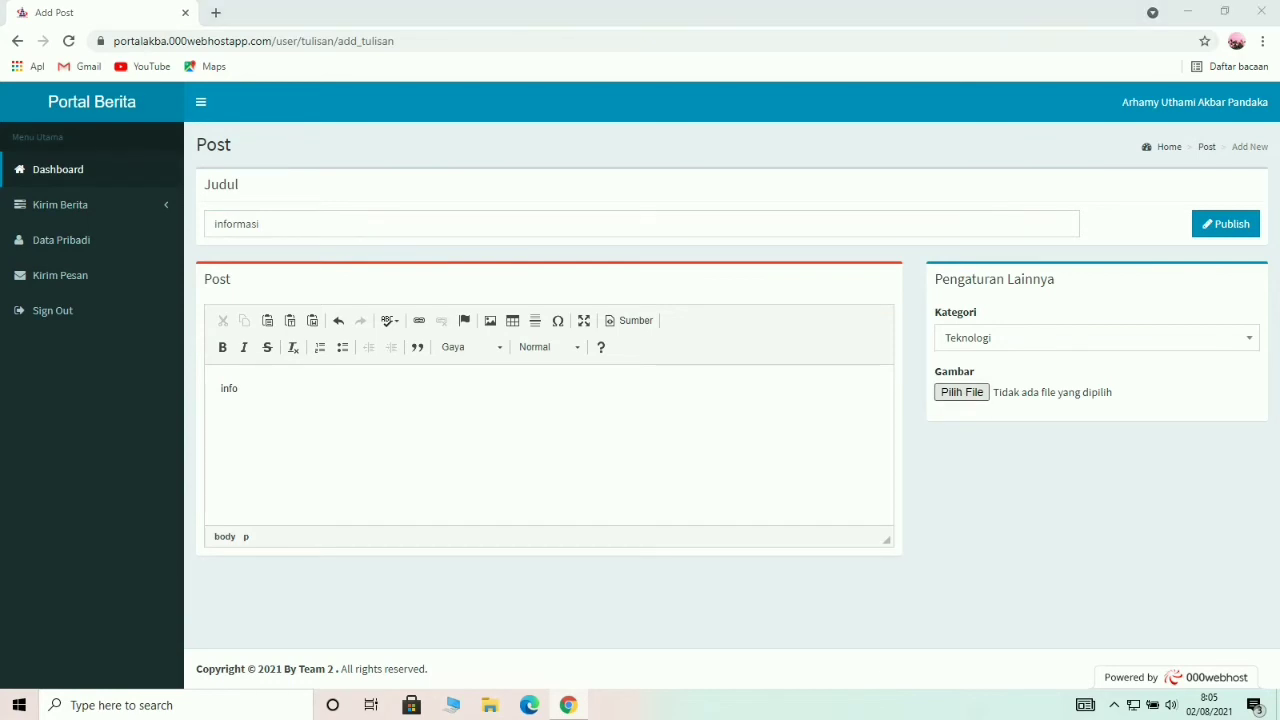
{"action": "left_click", "coordinate": [200, 223]}
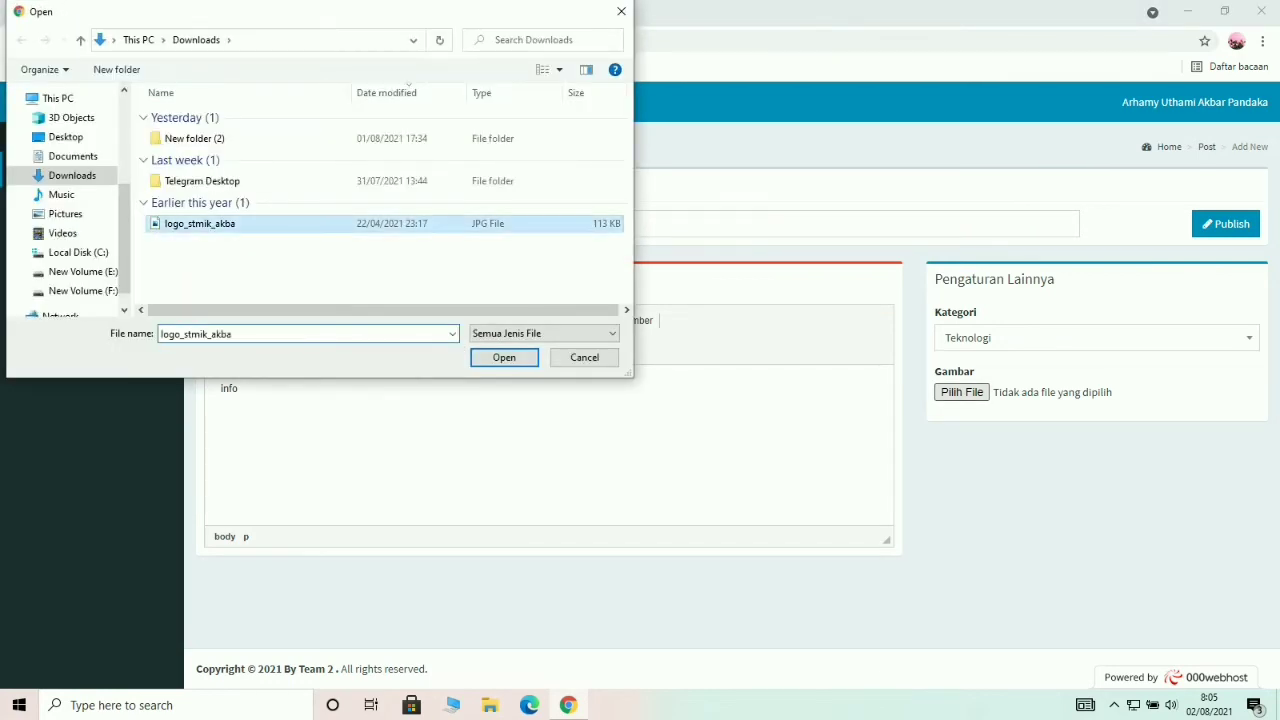
{"action": "left_click", "coordinate": [504, 357]}
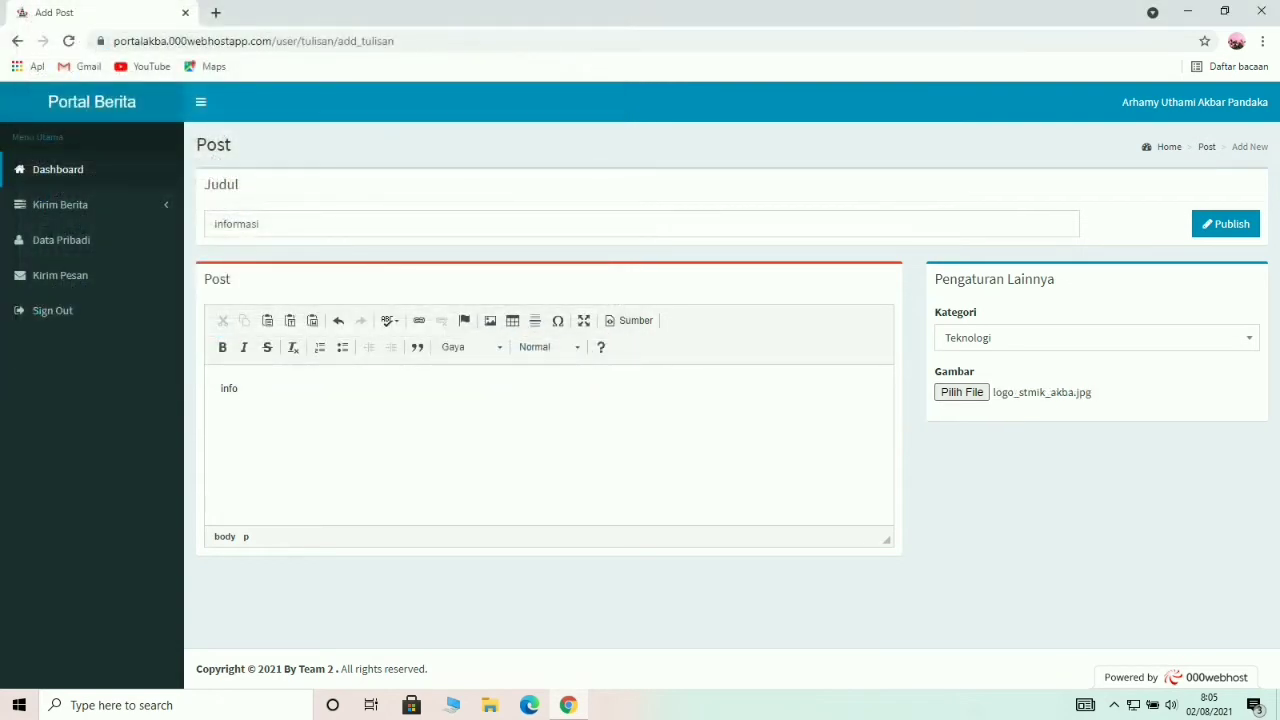
{"action": "left_click", "coordinate": [1226, 224]}
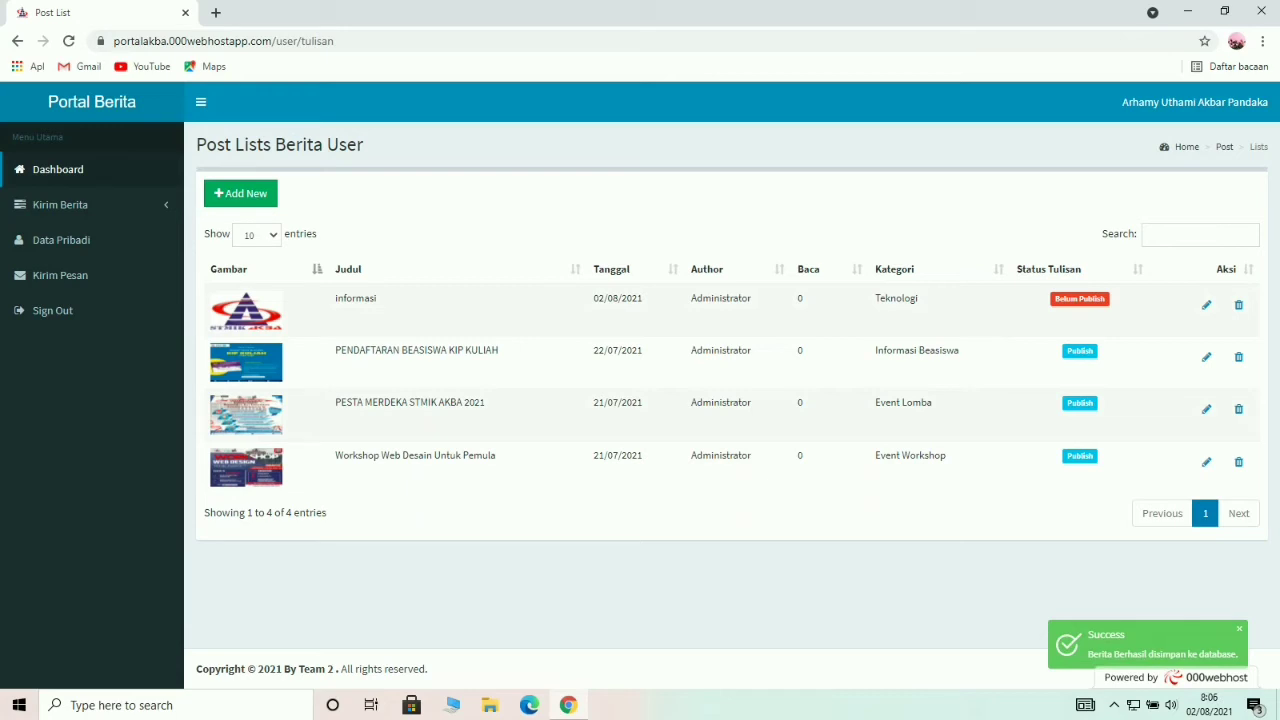
View the Data Pribadi page, then go to the Kirim Pesan form.
{"action": "left_click", "coordinate": [61, 240]}
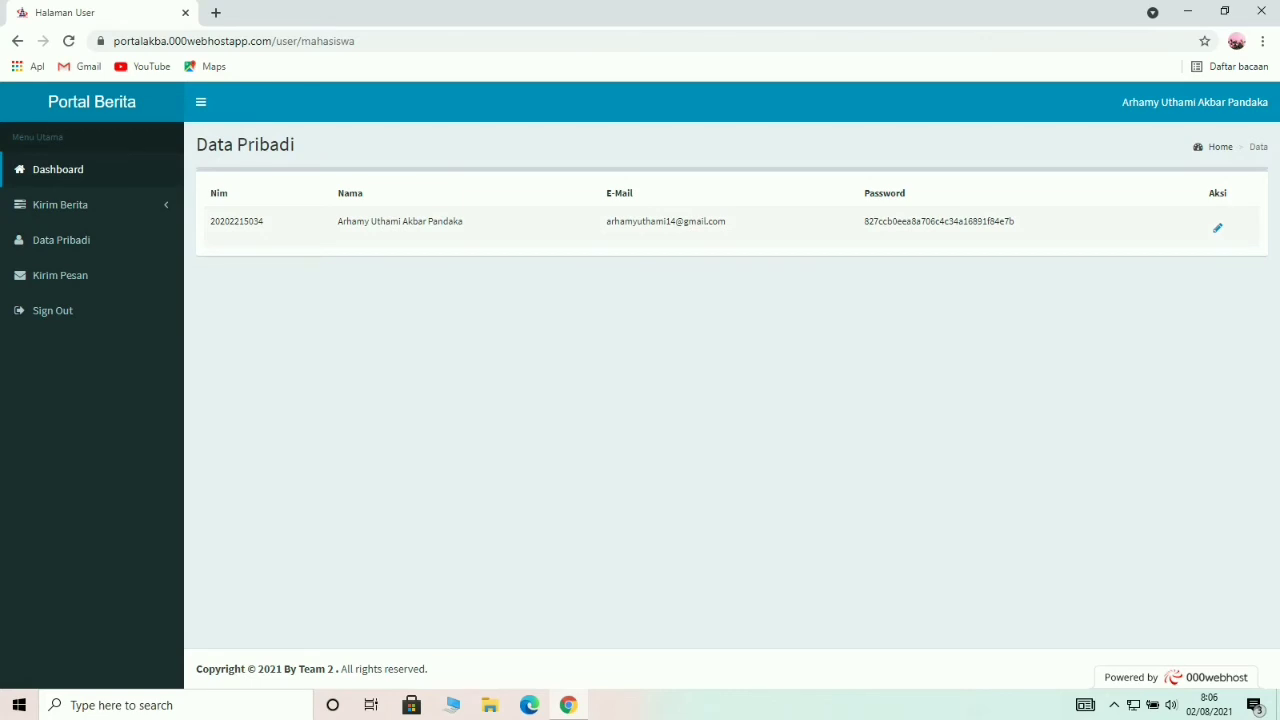
{"action": "left_click", "coordinate": [60, 275]}
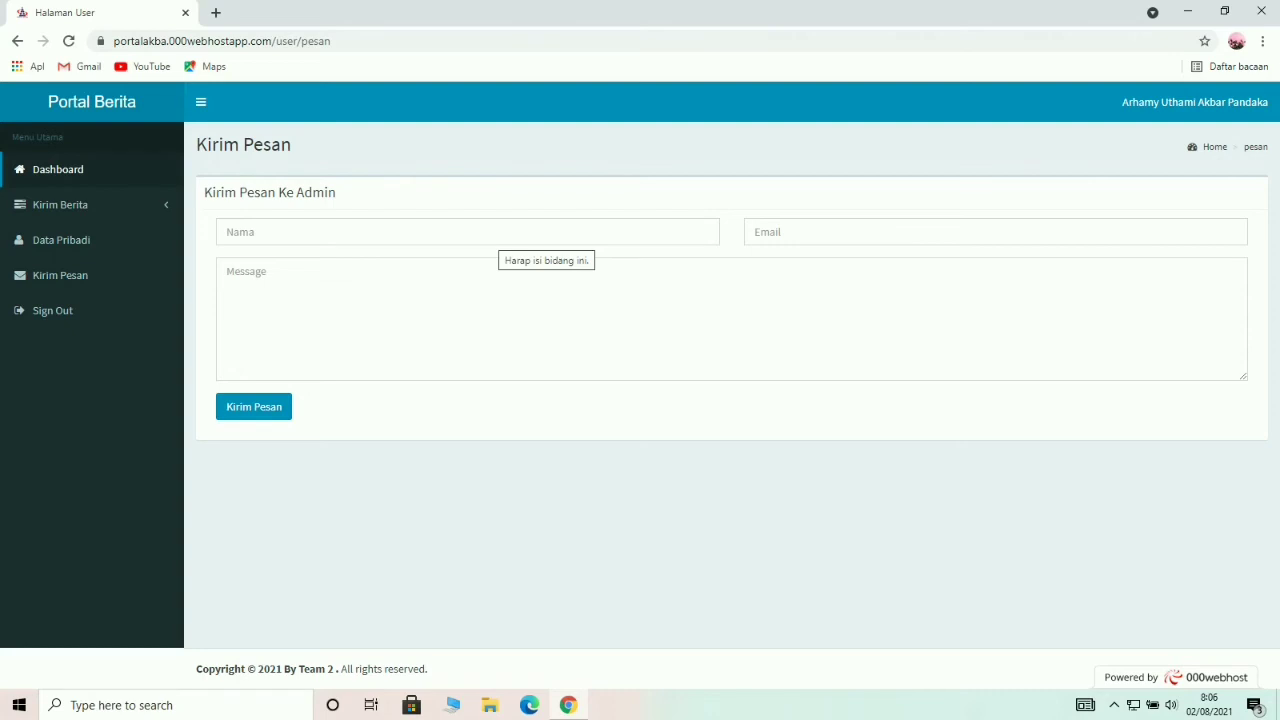
Send the admin 'assalamualaikum admin' with the sender's name and saved e-mail filled in.
{"action": "left_click", "coordinate": [500, 232]}
{"action": "type", "text": "arhamy"}
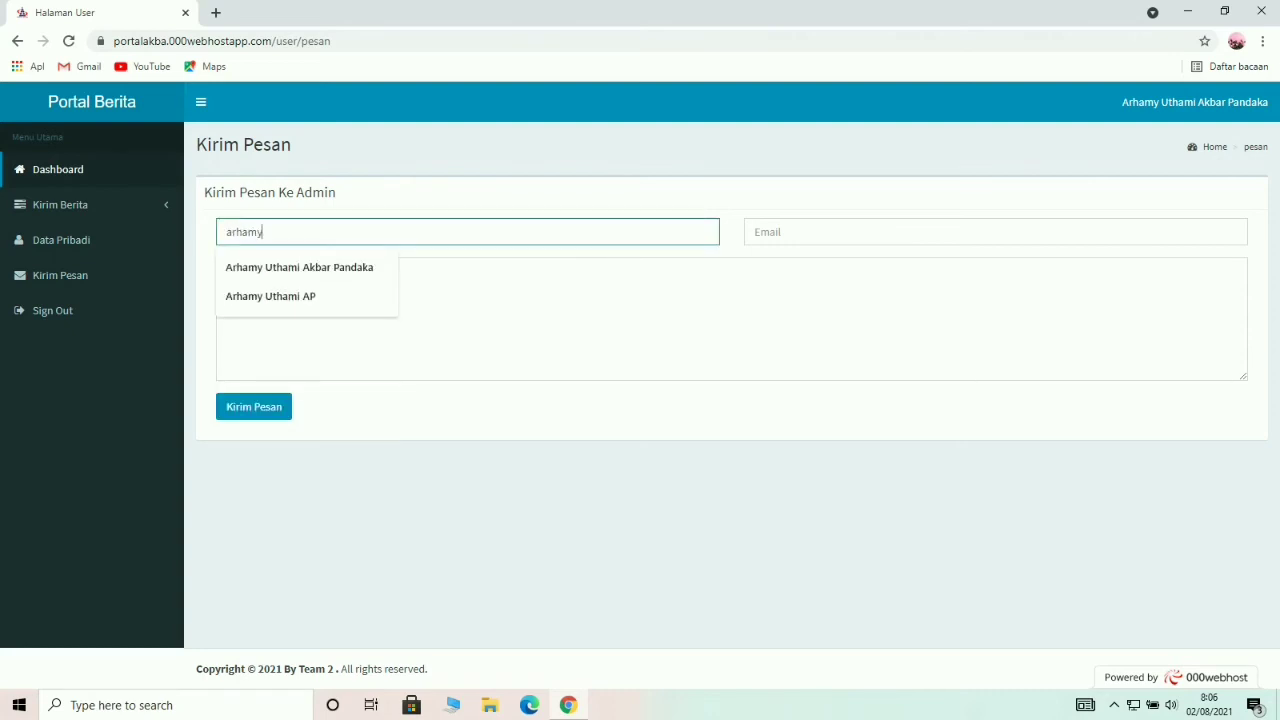
{"action": "left_click", "coordinate": [600, 318]}
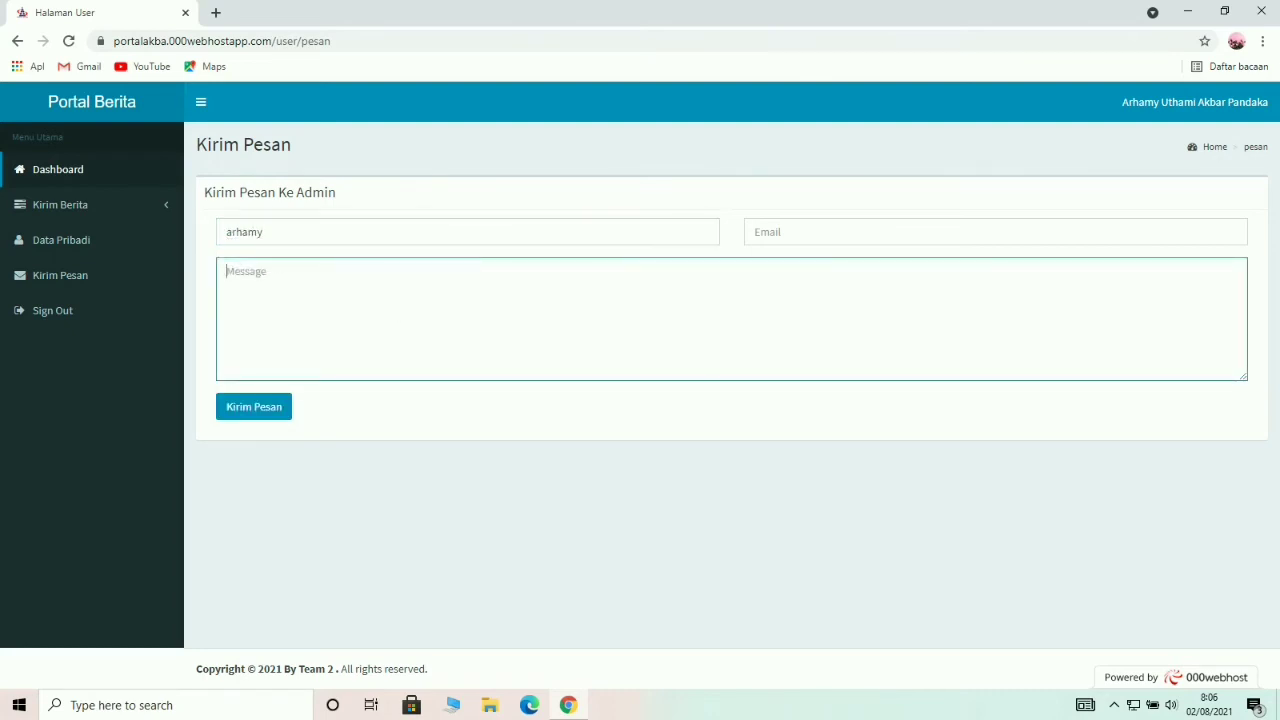
{"action": "left_click", "coordinate": [995, 232]}
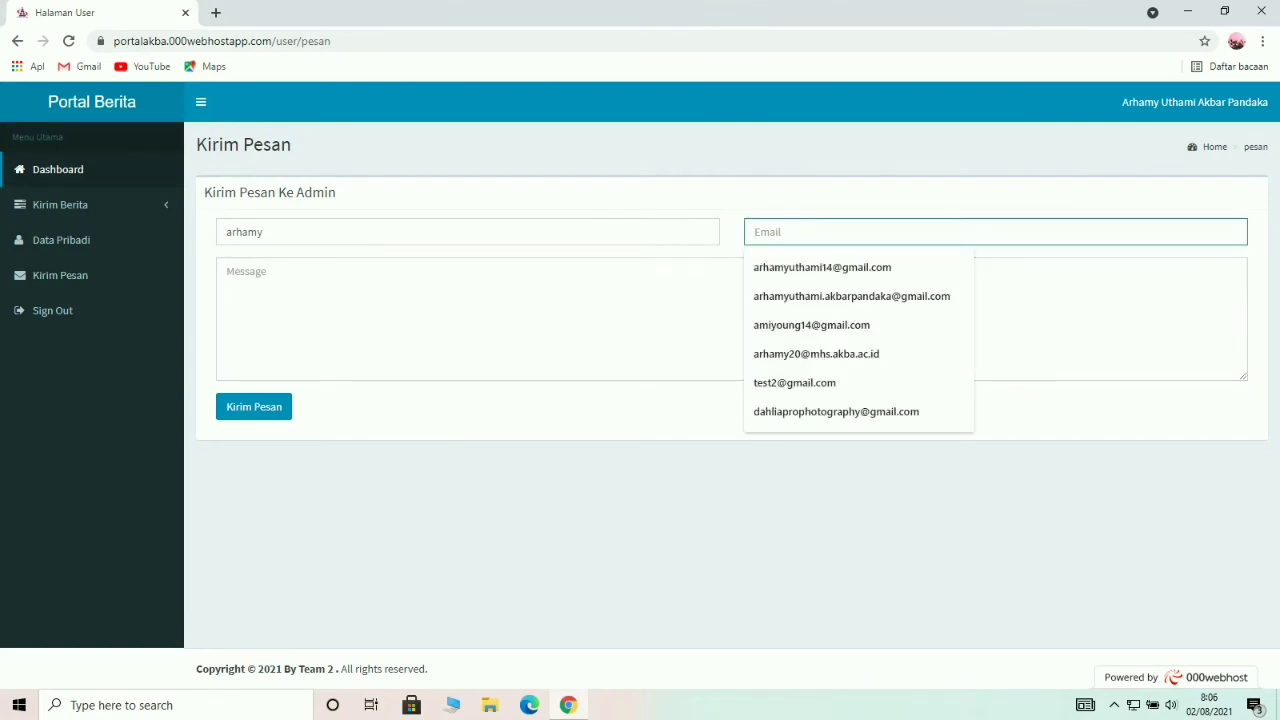
{"action": "key", "text": "Down"}
{"action": "key", "text": "Return"}
{"action": "left_click", "coordinate": [600, 318]}
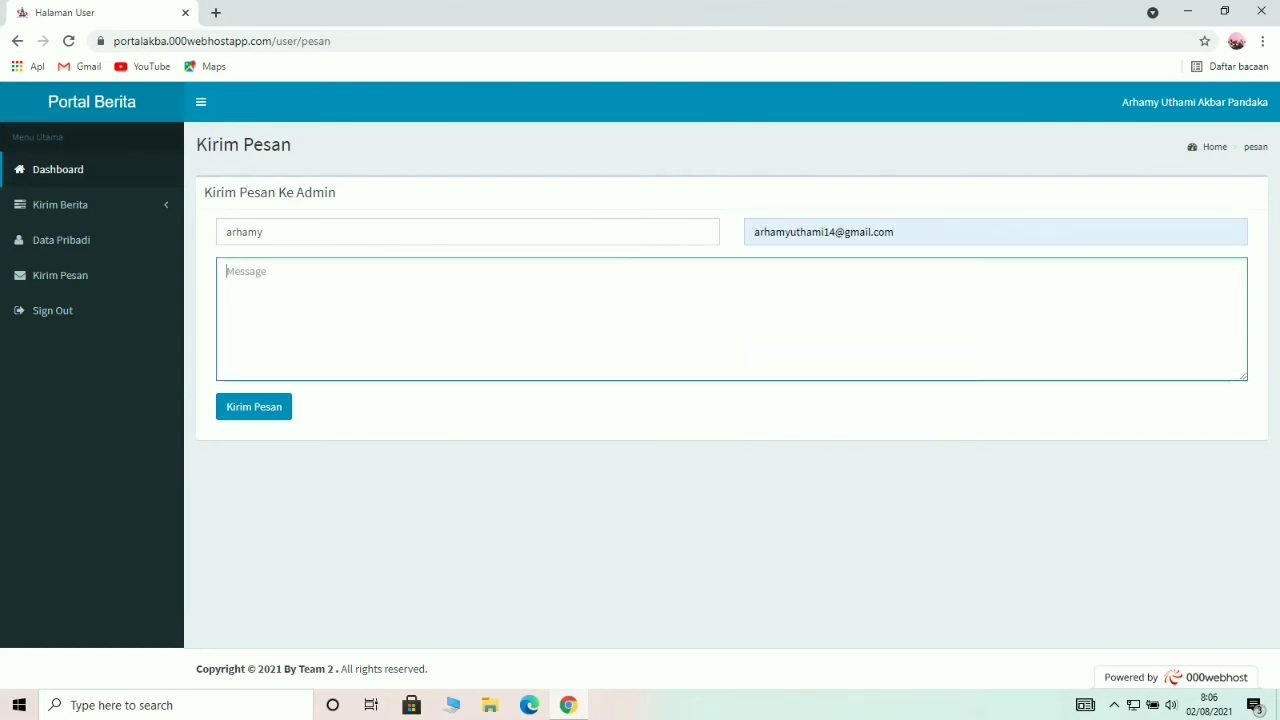
{"action": "type", "text": "ass"}
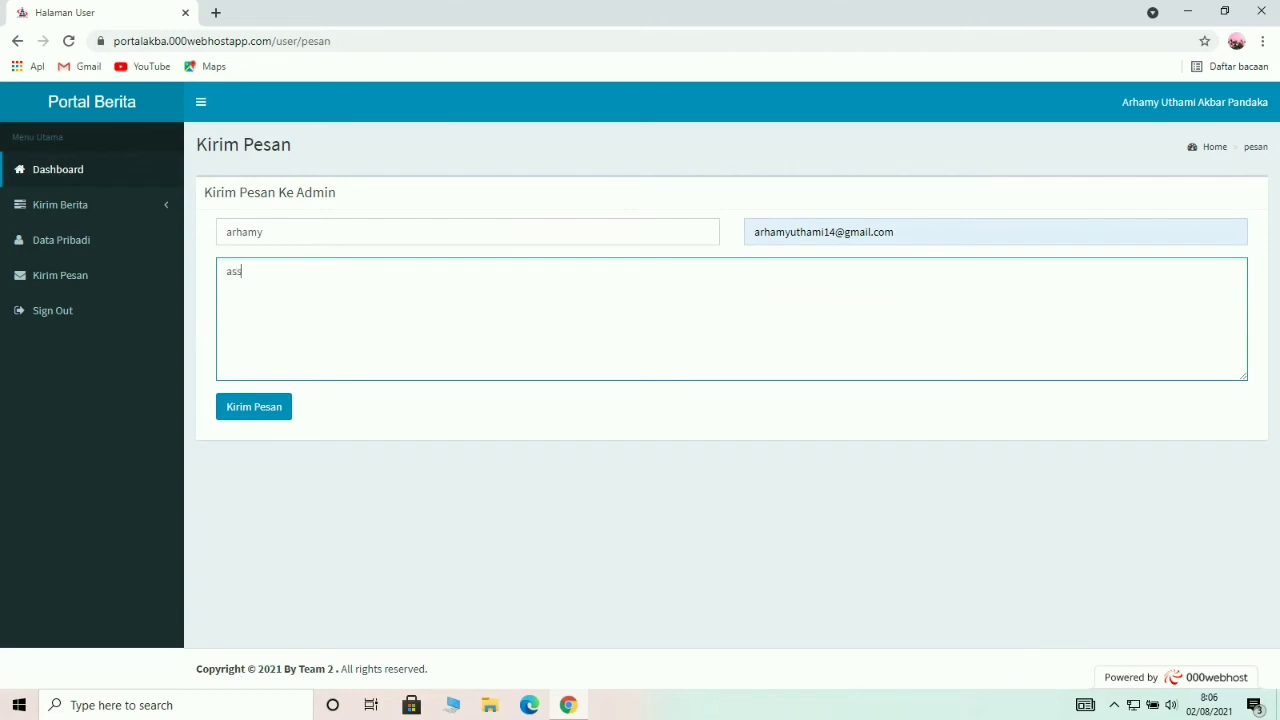
{"action": "type", "text": "alamualaikum admin"}
{"action": "left_click", "coordinate": [254, 406]}
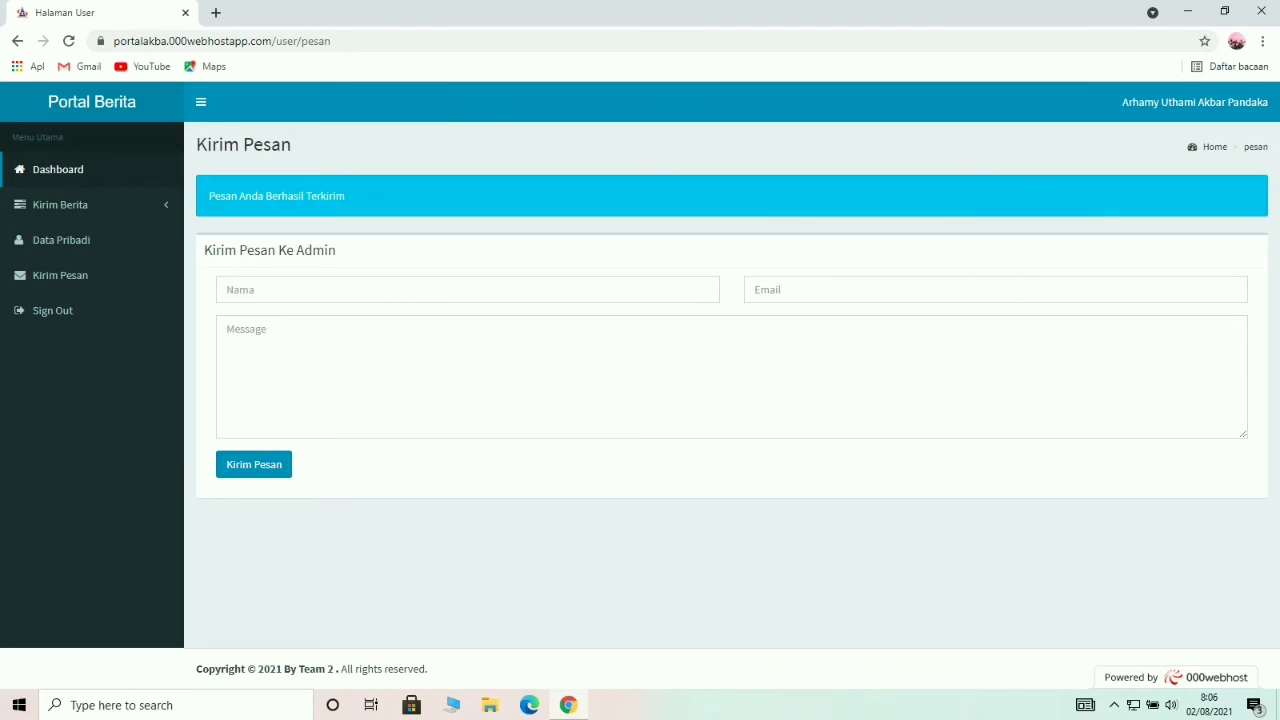
Sign out, go to the LOGIN ADMIN page, and dismiss the translation popup.
{"action": "left_click", "coordinate": [52, 310]}
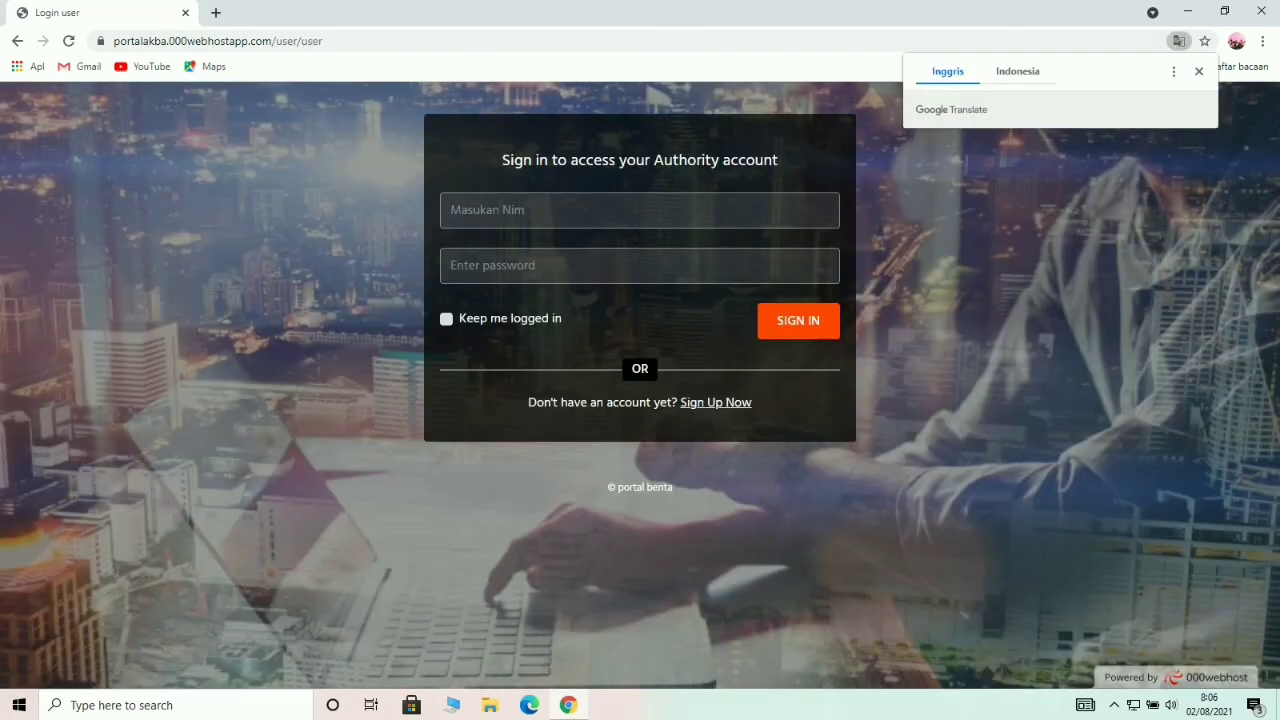
{"action": "left_click", "coordinate": [348, 41]}
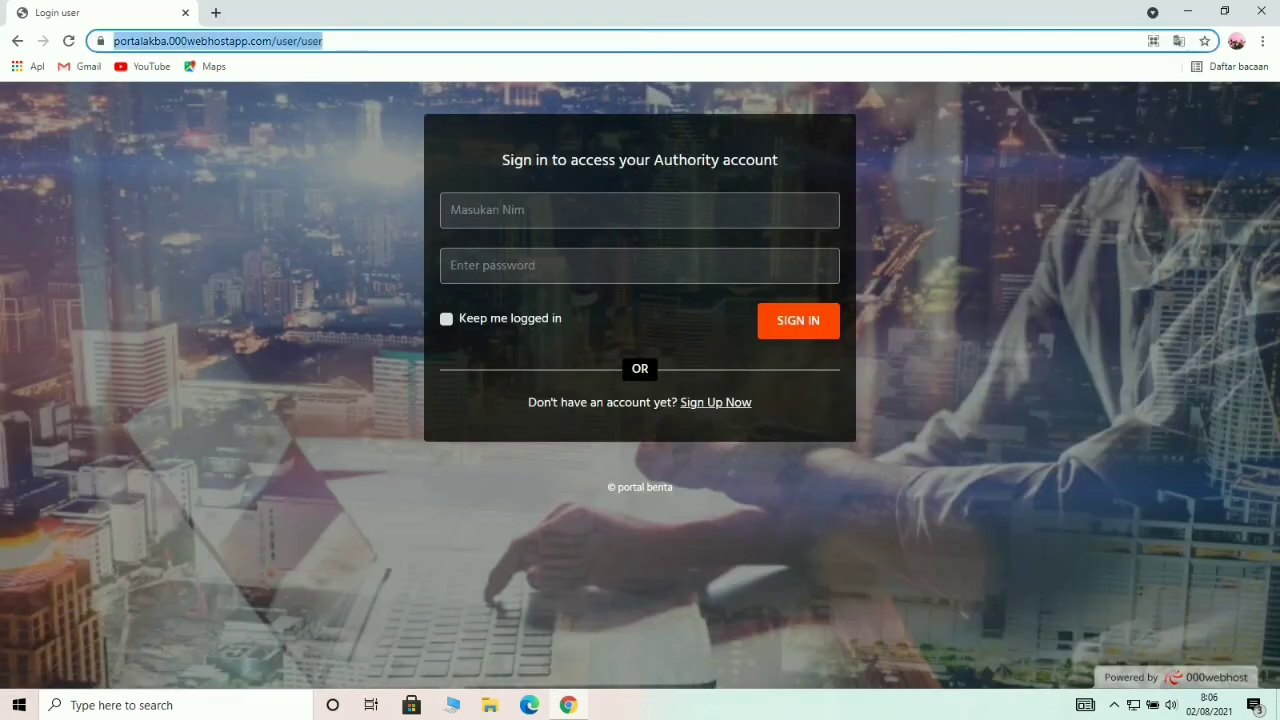
{"action": "double_click", "coordinate": [348, 41]}
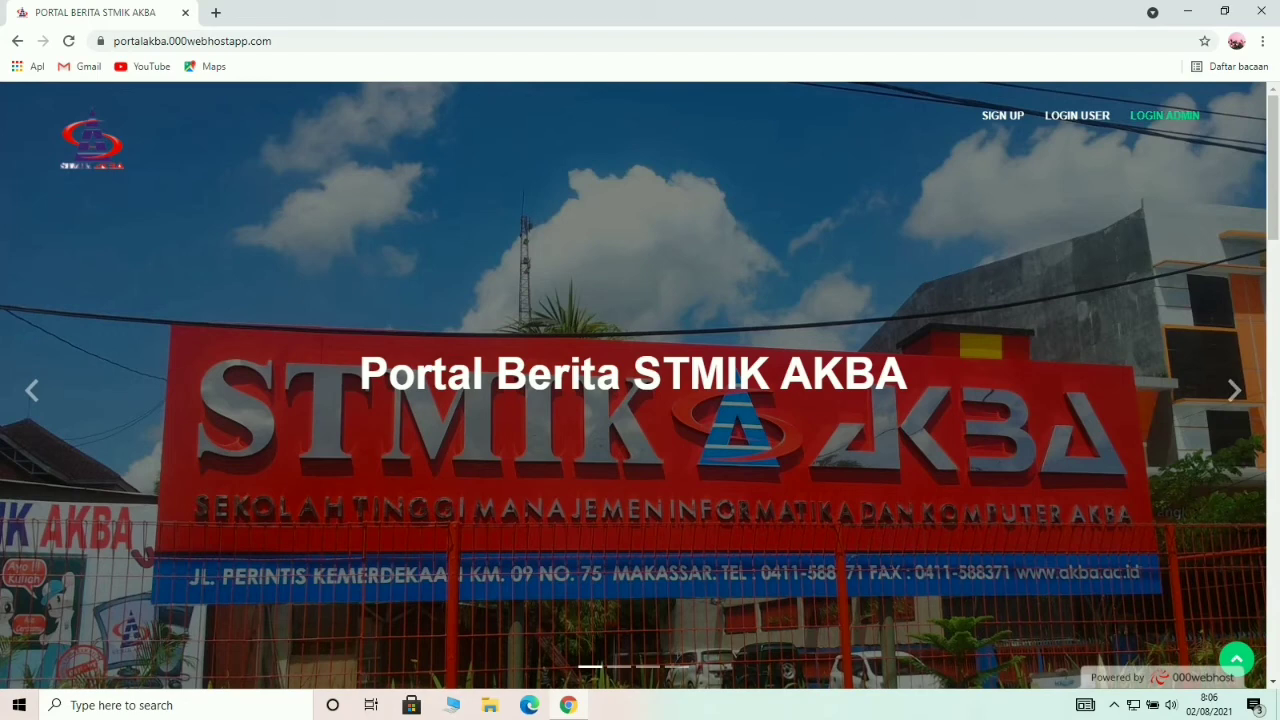
{"action": "left_click", "coordinate": [1164, 115]}
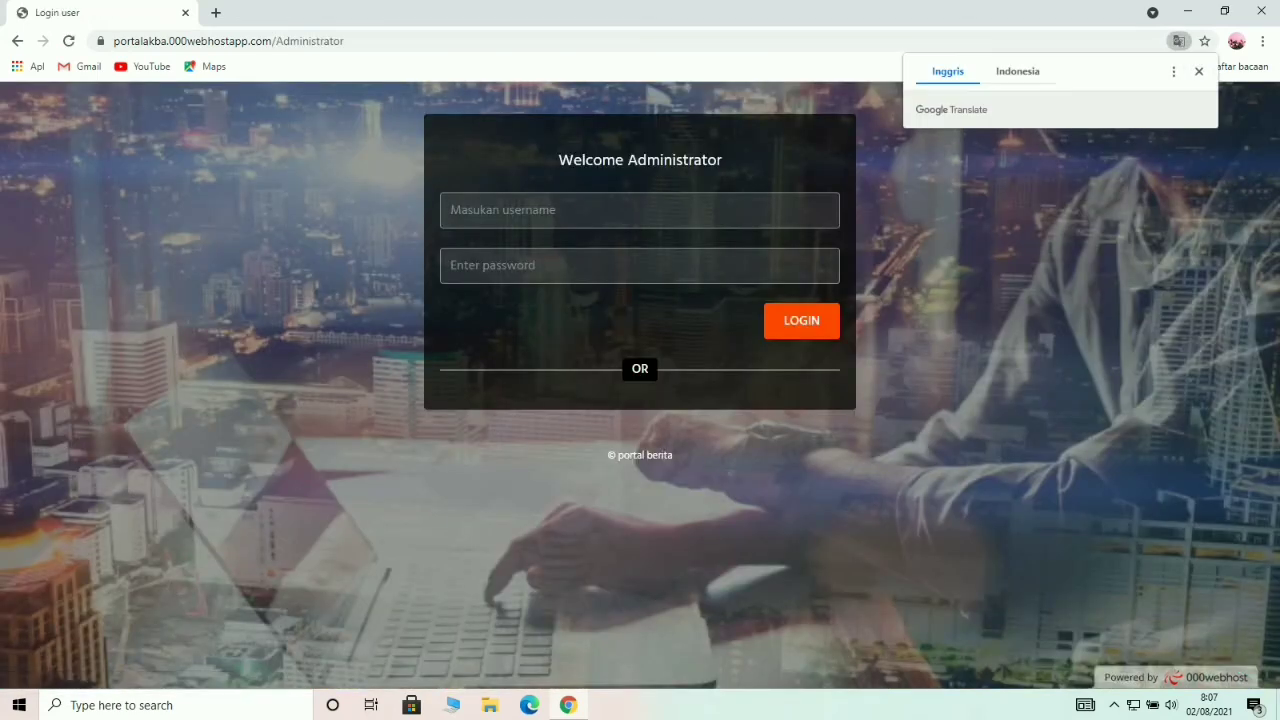
{"action": "left_click", "coordinate": [1199, 71]}
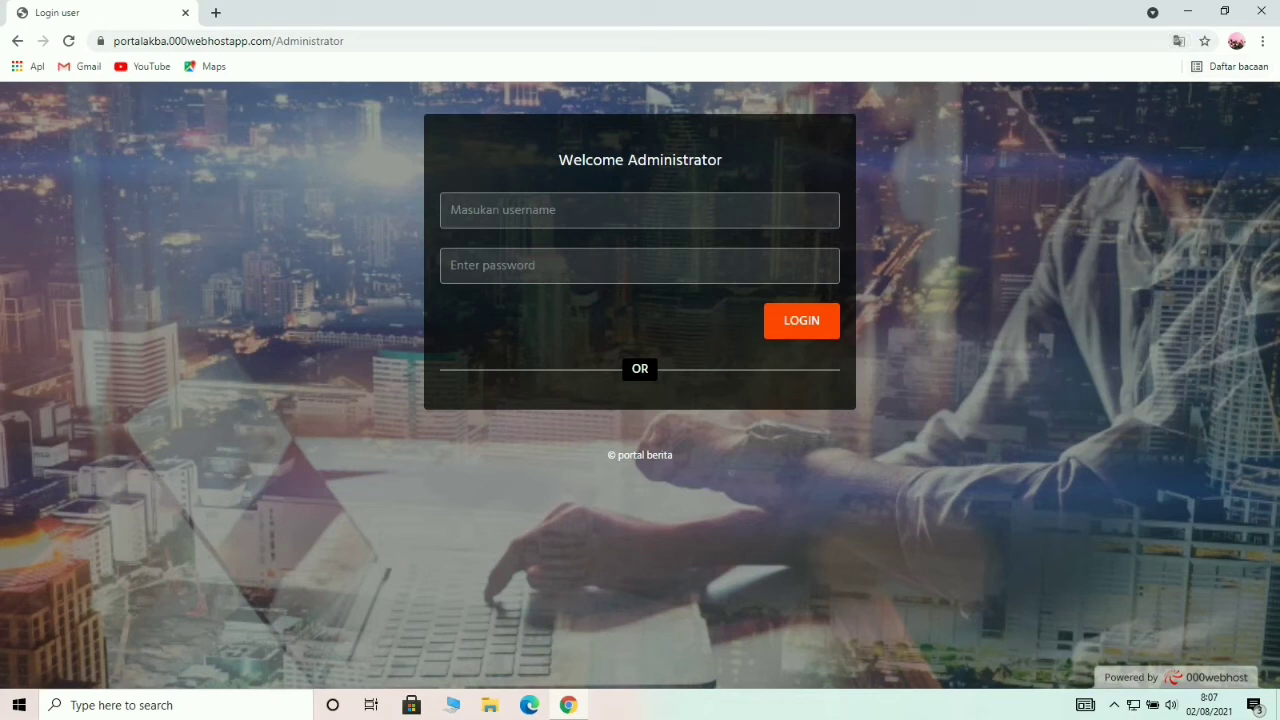
Log in to the admin panel with the administrator username and password.
{"action": "left_click", "coordinate": [640, 210]}
{"action": "type", "text": "admin"}
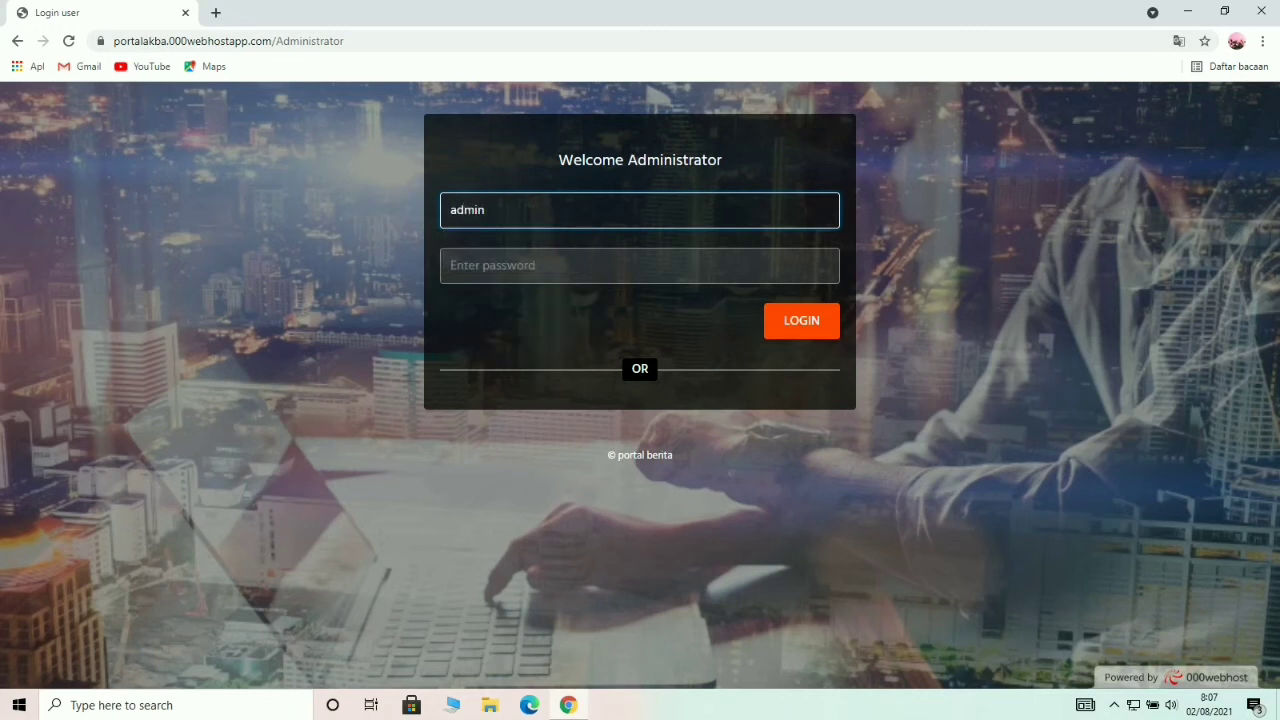
{"action": "left_click", "coordinate": [640, 265]}
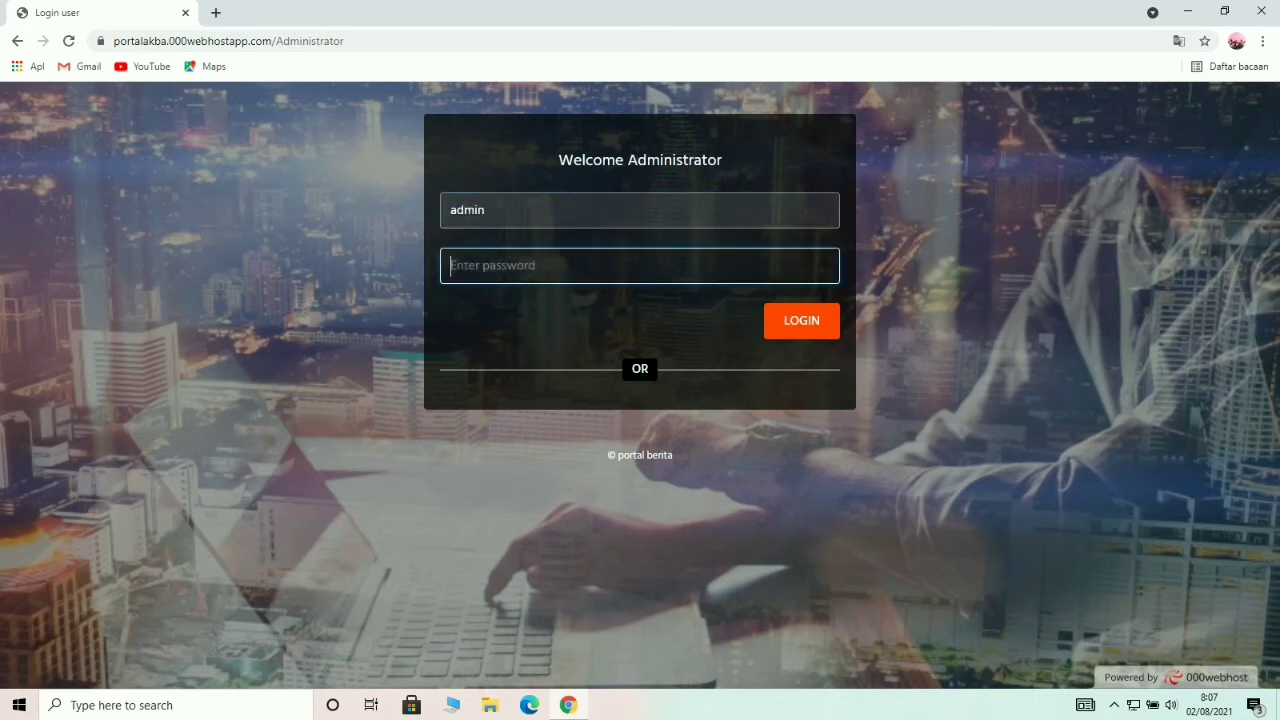
{"action": "type", "text": "admin"}
{"action": "key", "text": "Return"}
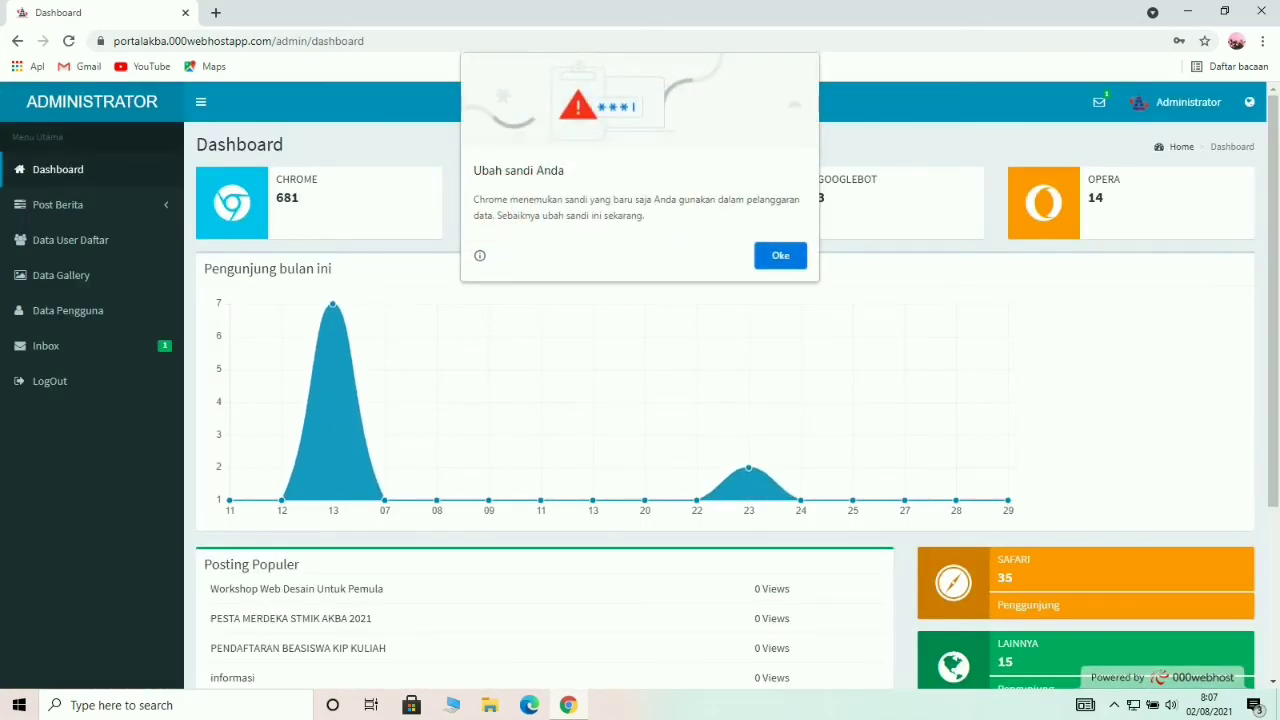
Dismiss the password warning, look over the dashboard, and expand the Post Berita menu.
{"action": "left_click", "coordinate": [788, 256]}
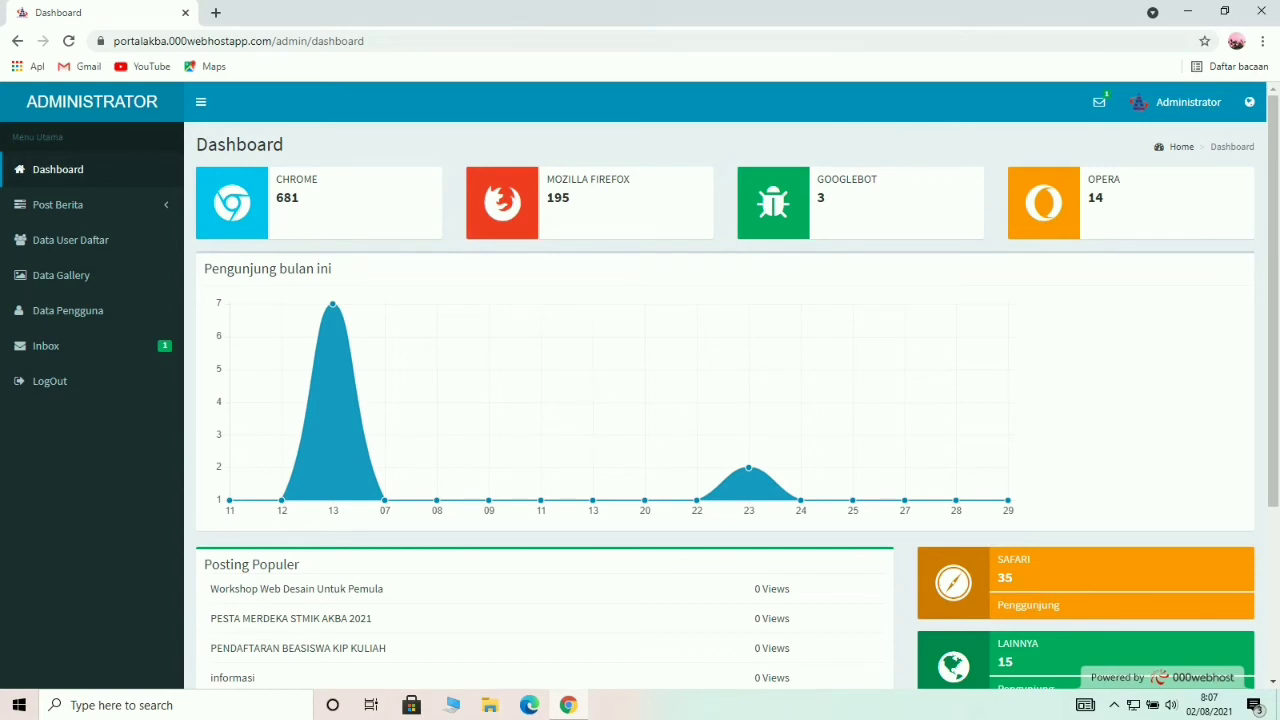
{"action": "mouse_move", "coordinate": [333, 305]}
{"action": "scroll", "coordinate": [640, 400], "scroll_direction": "down", "scroll_amount": 2}
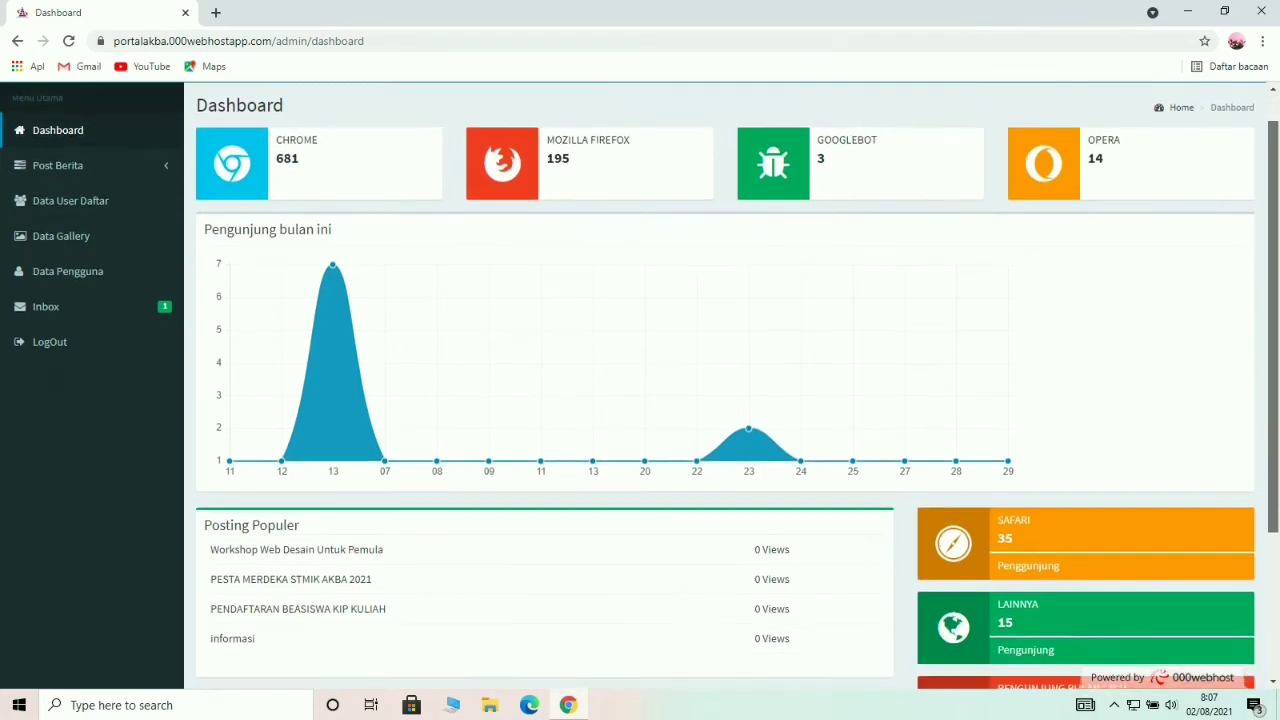
{"action": "scroll", "coordinate": [640, 400], "scroll_direction": "down", "scroll_amount": 3}
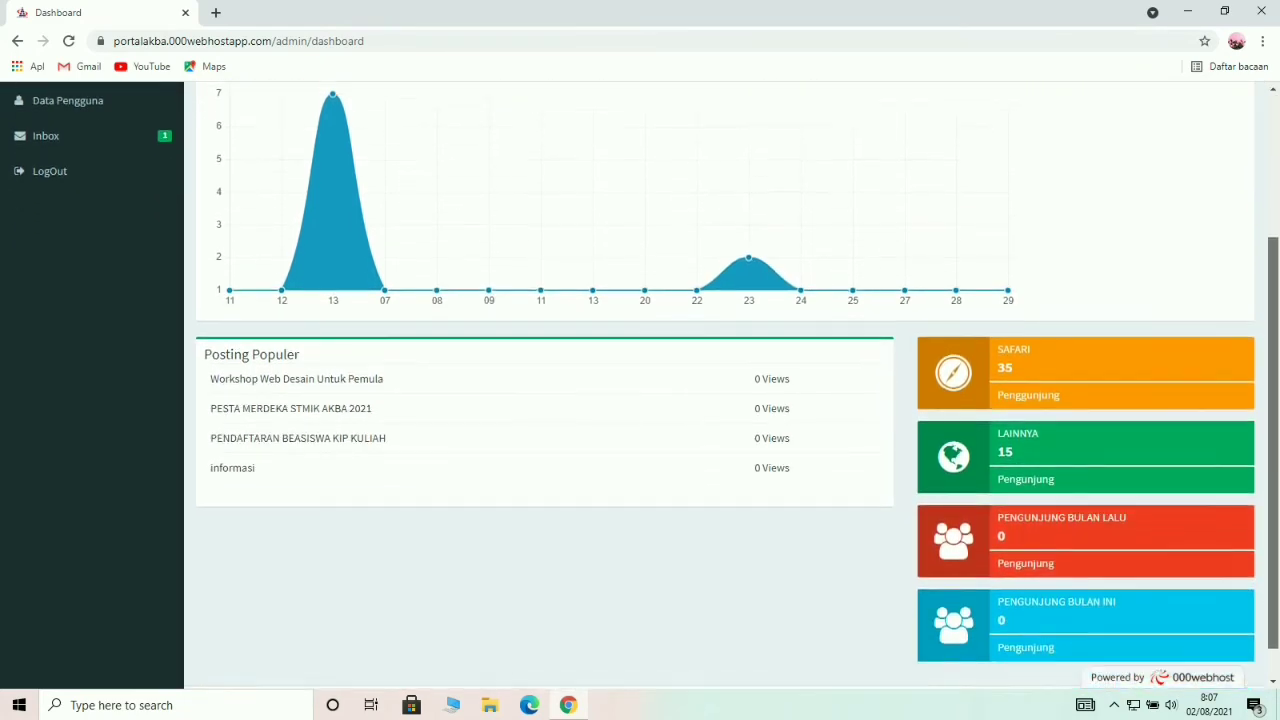
{"action": "scroll", "coordinate": [640, 400], "scroll_direction": "up", "scroll_amount": 5}
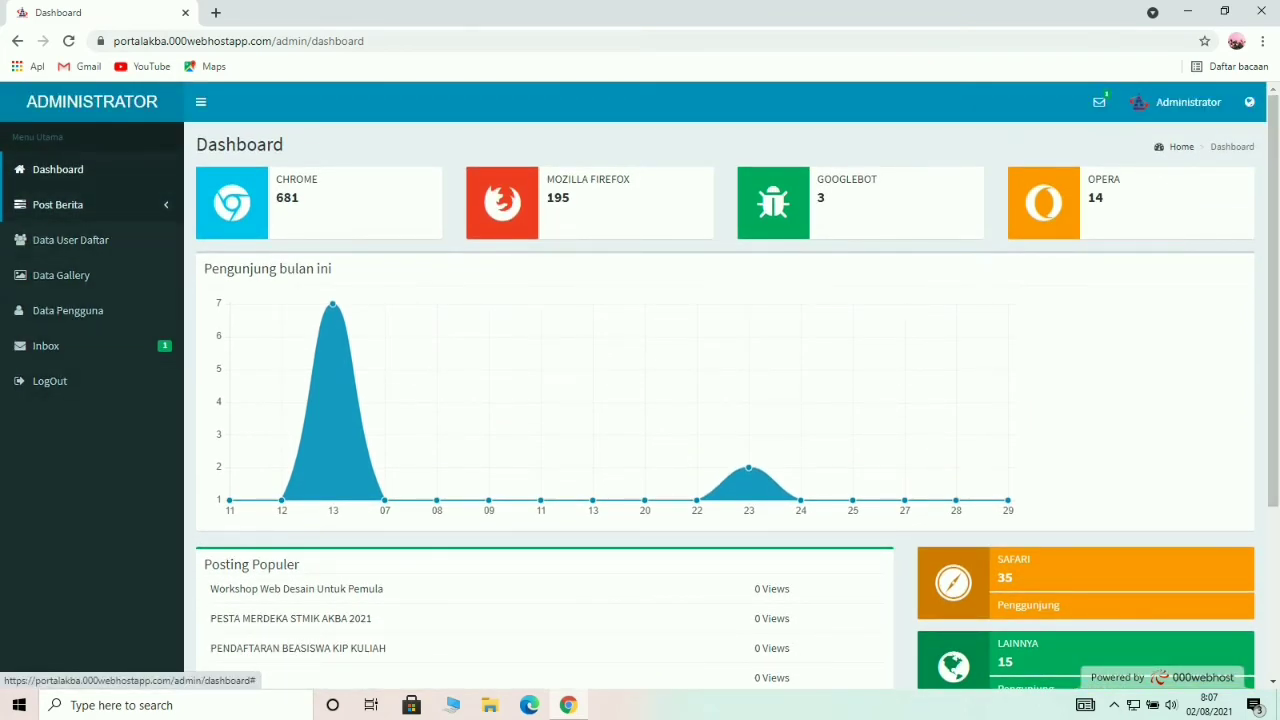
{"action": "left_click", "coordinate": [57, 204]}
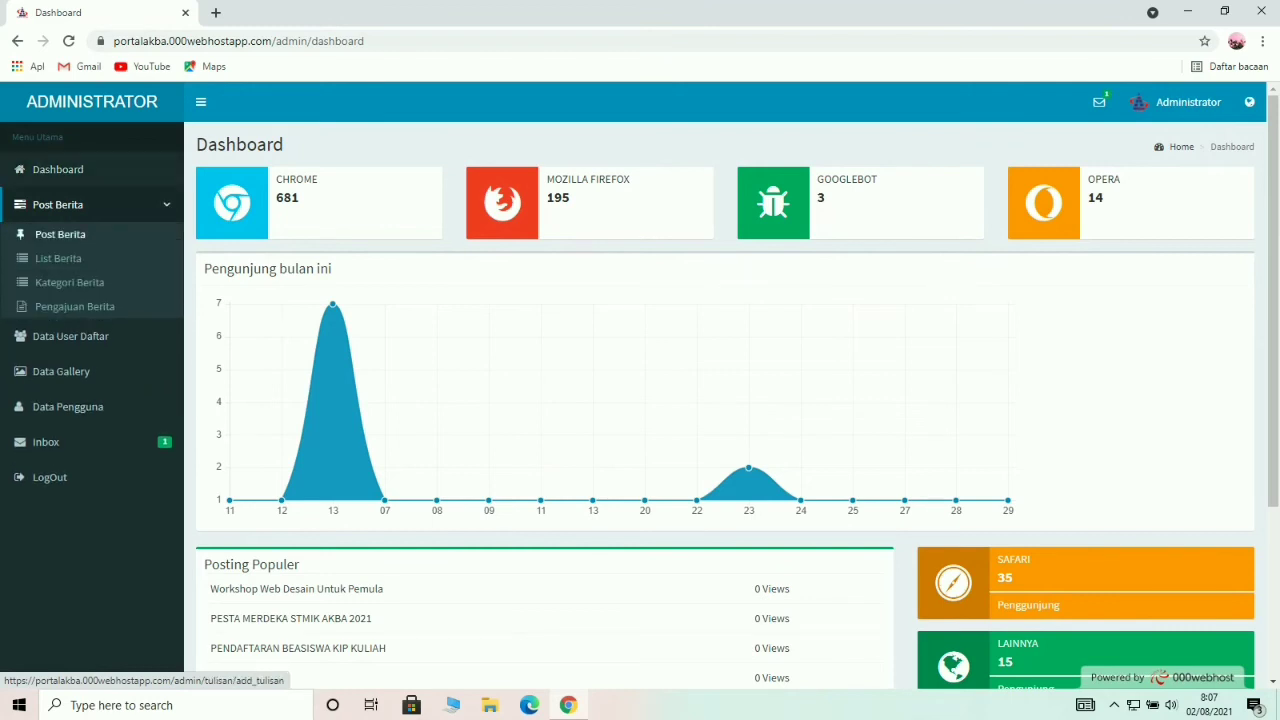
Publish 'informasi penting' with body 'pengumuman', category Teknologi and the logo_stmik_akba image.
{"action": "left_click", "coordinate": [60, 234]}
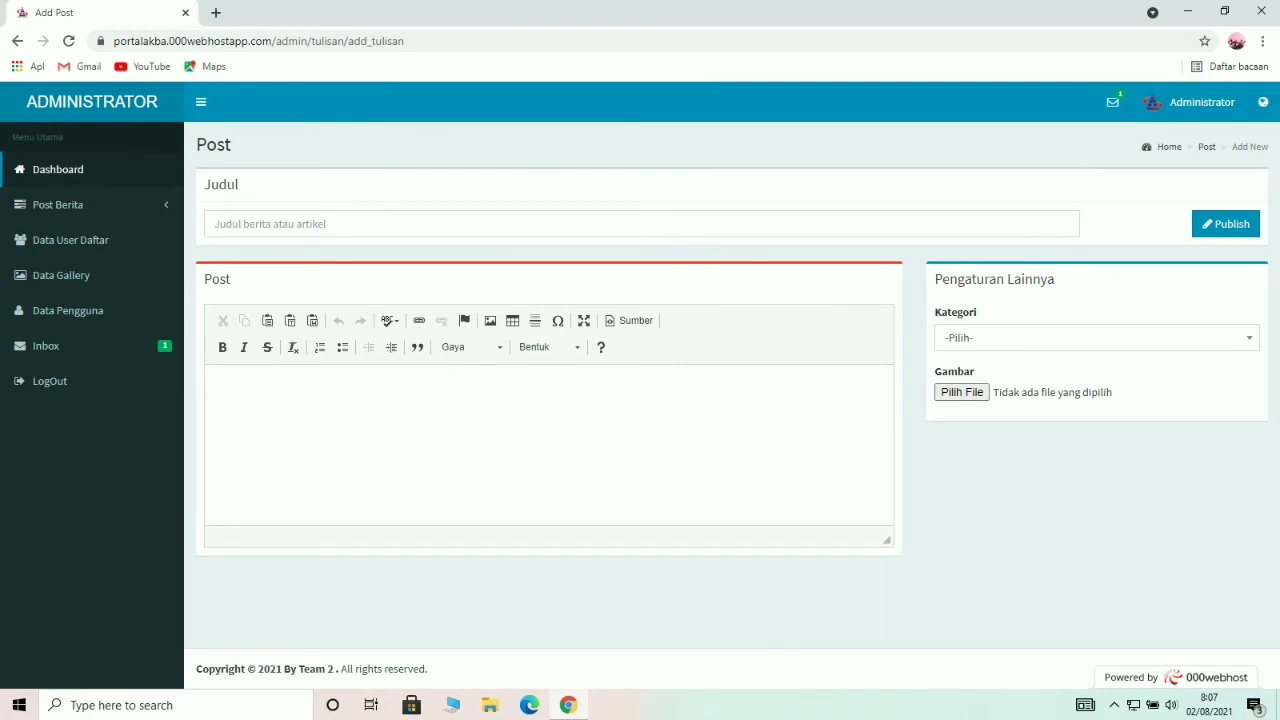
{"action": "left_click", "coordinate": [300, 224]}
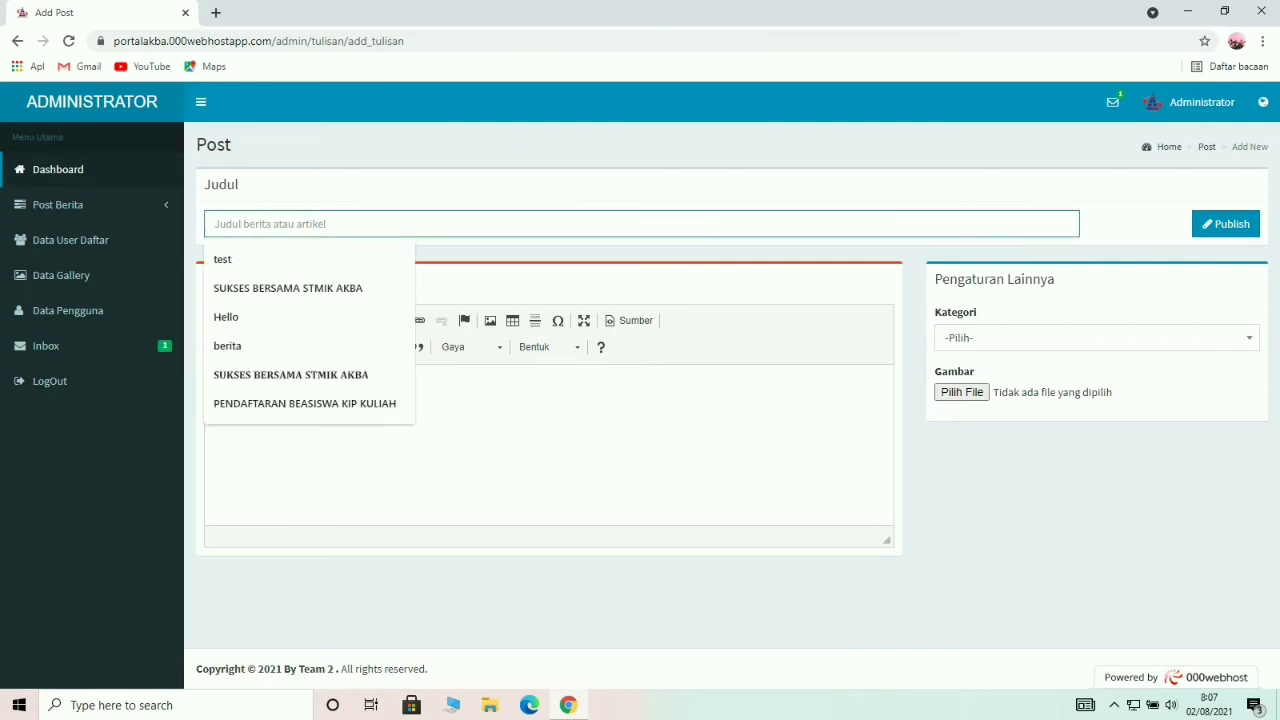
{"action": "type", "text": "info"}
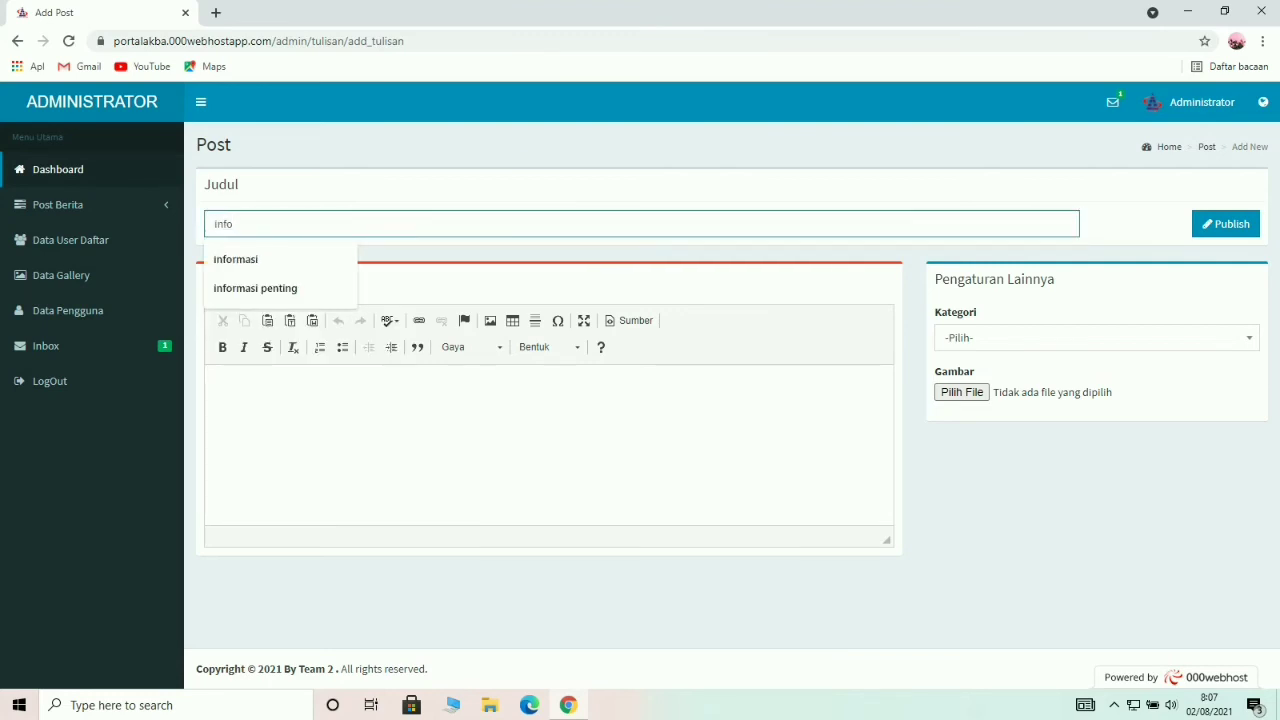
{"action": "type", "text": "rmasi penting"}
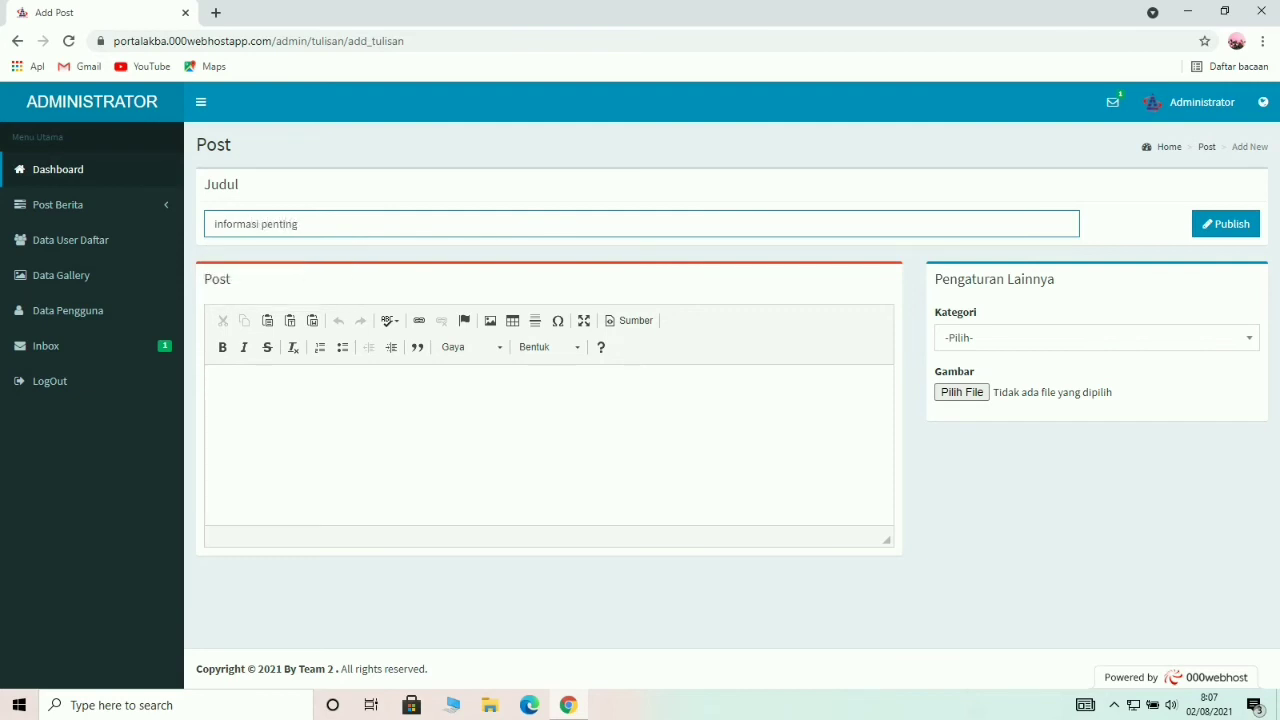
{"action": "left_click", "coordinate": [222, 388]}
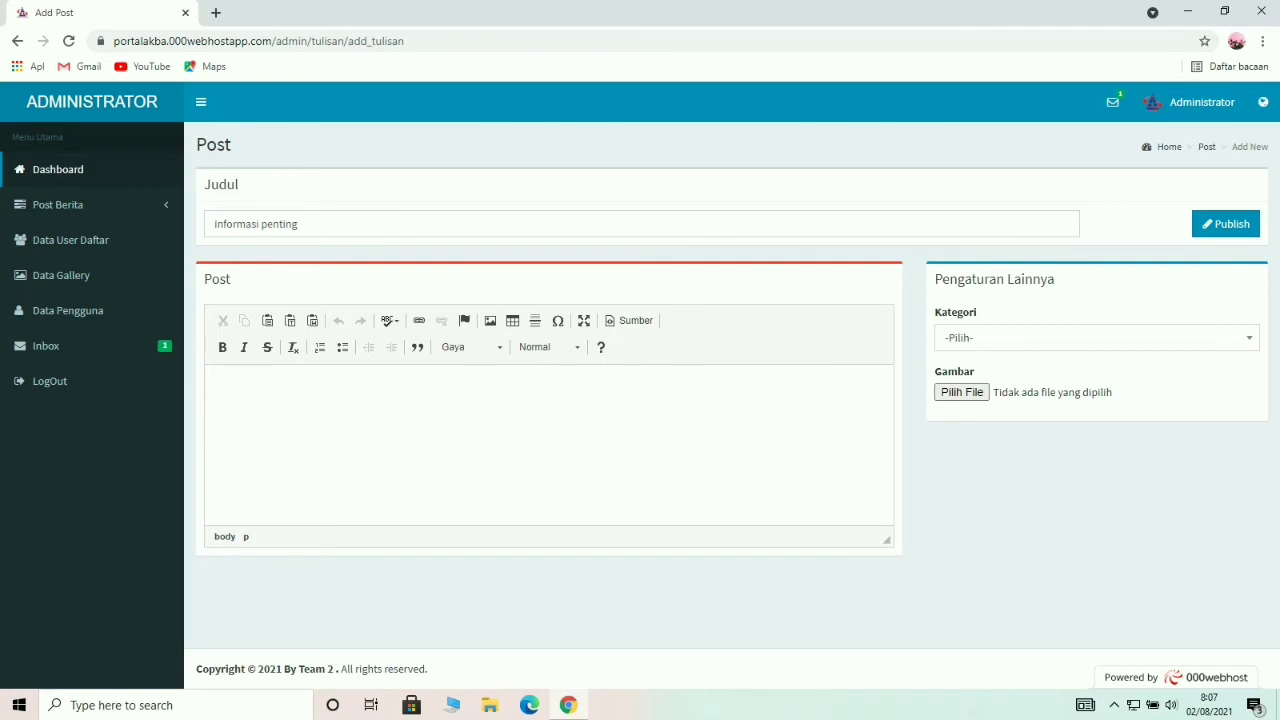
{"action": "type", "text": "pengumuman"}
{"action": "left_click", "coordinate": [1097, 337]}
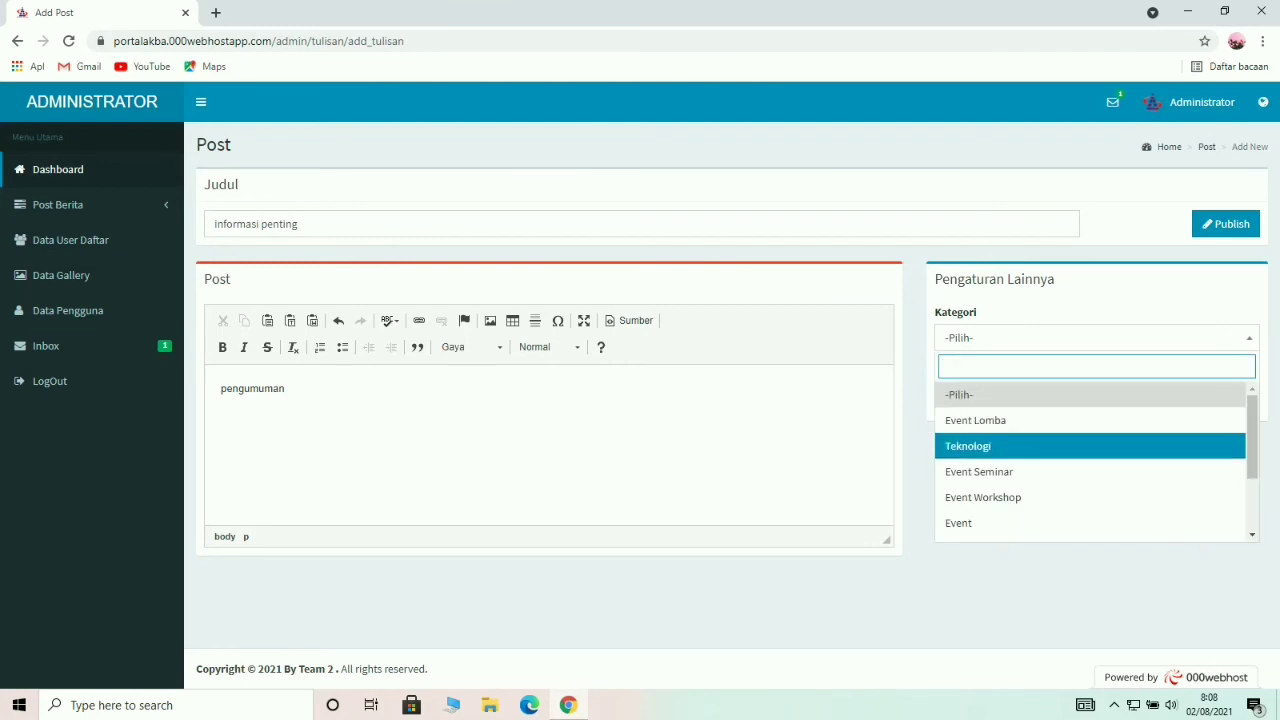
{"action": "left_click", "coordinate": [1000, 446]}
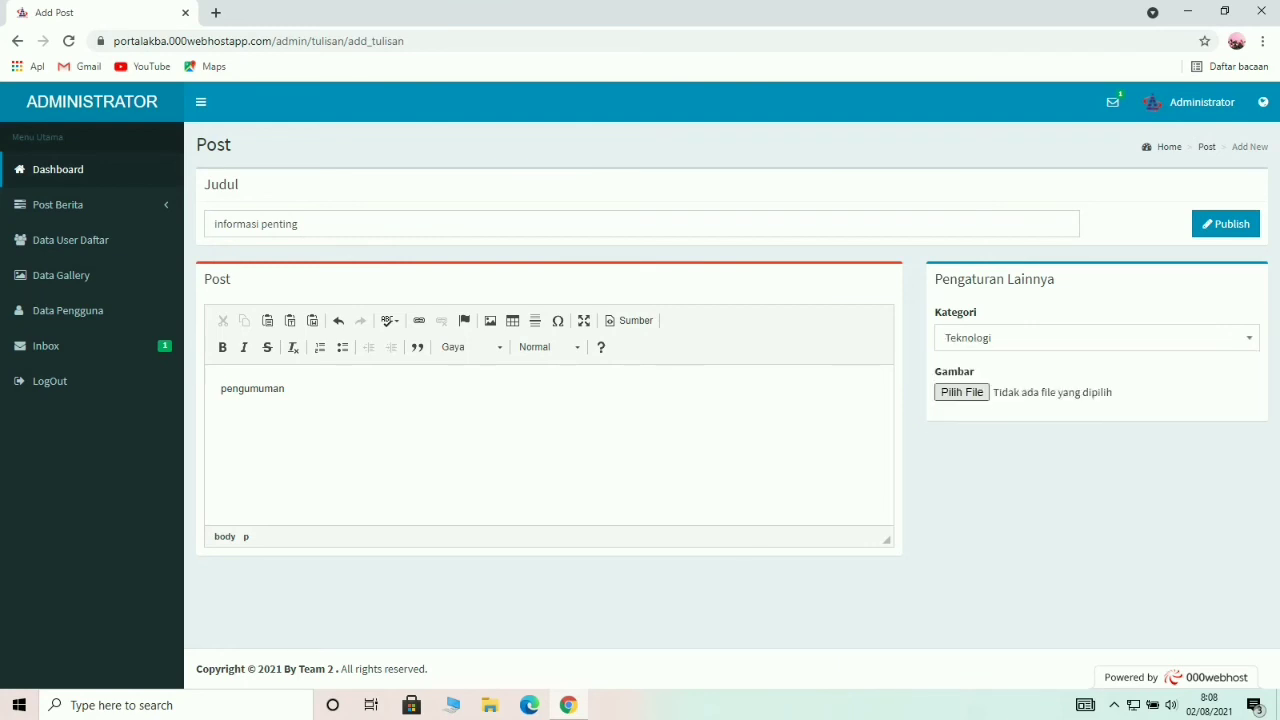
{"action": "left_click", "coordinate": [199, 223]}
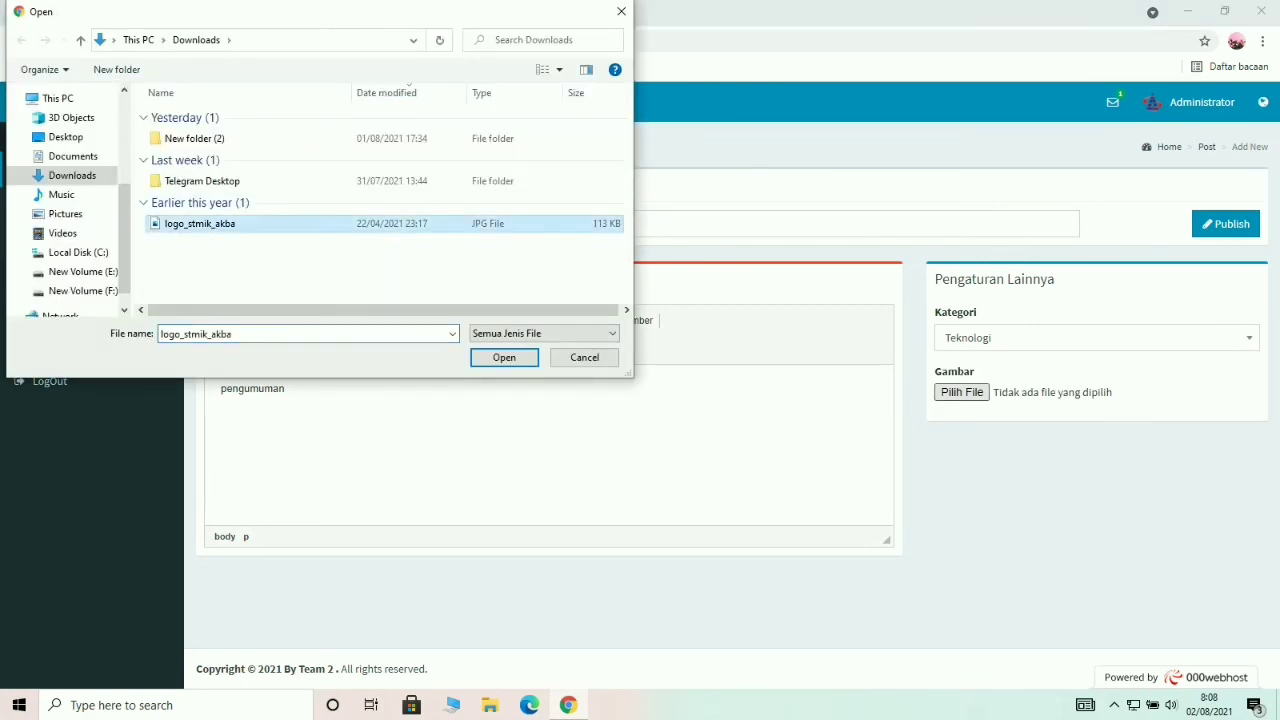
{"action": "left_click", "coordinate": [504, 357]}
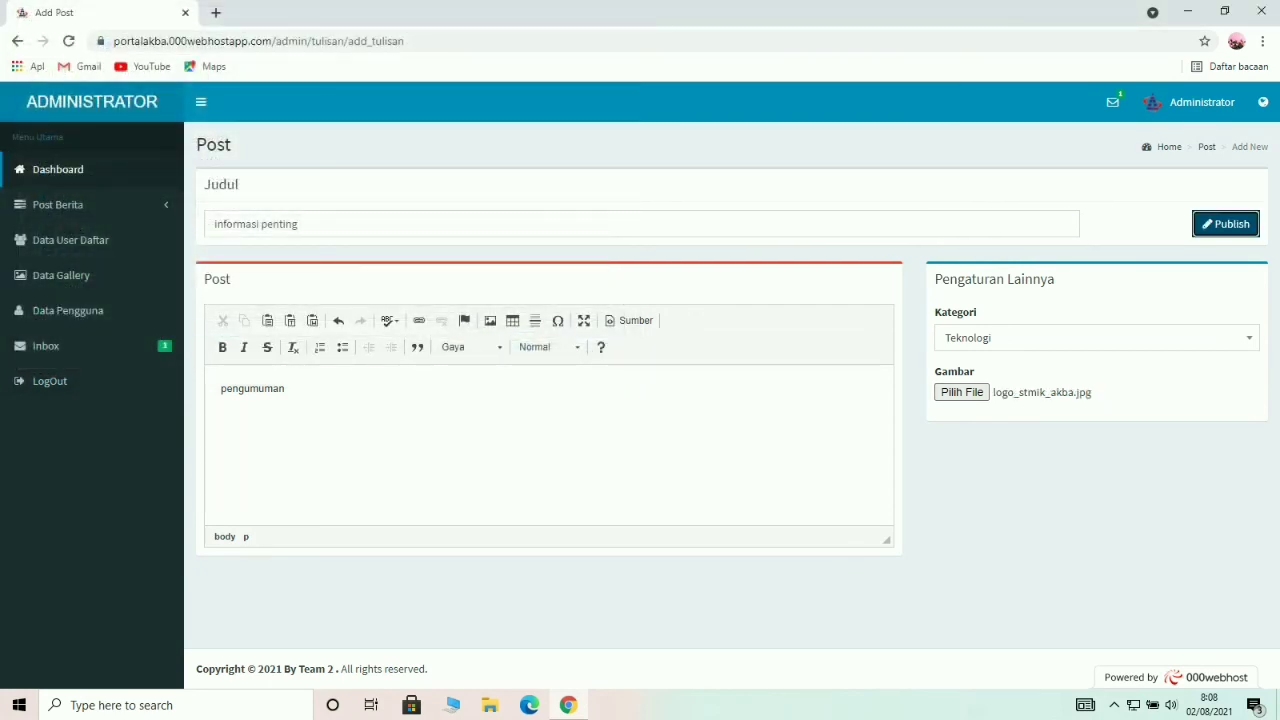
{"action": "left_click", "coordinate": [1226, 224]}
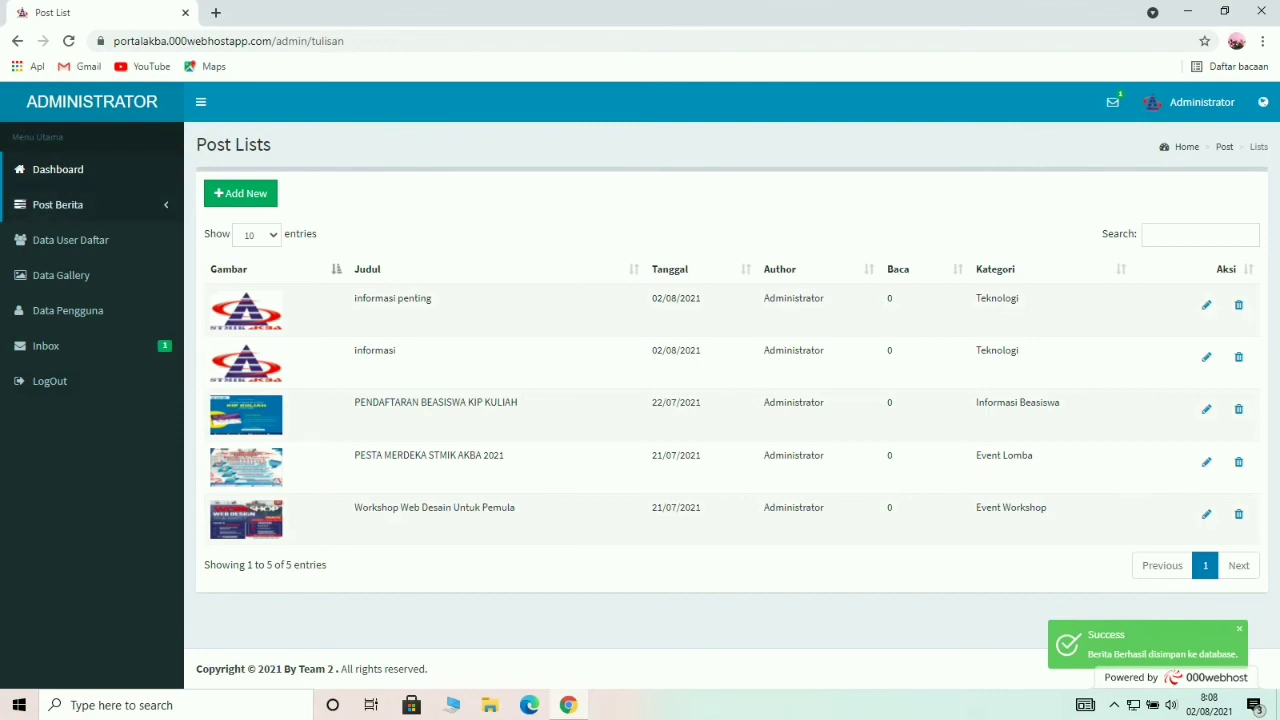
Look at Kategori Berita, then open Pengajuan Berita to list user-submitted posts.
{"action": "left_click", "coordinate": [57, 204]}
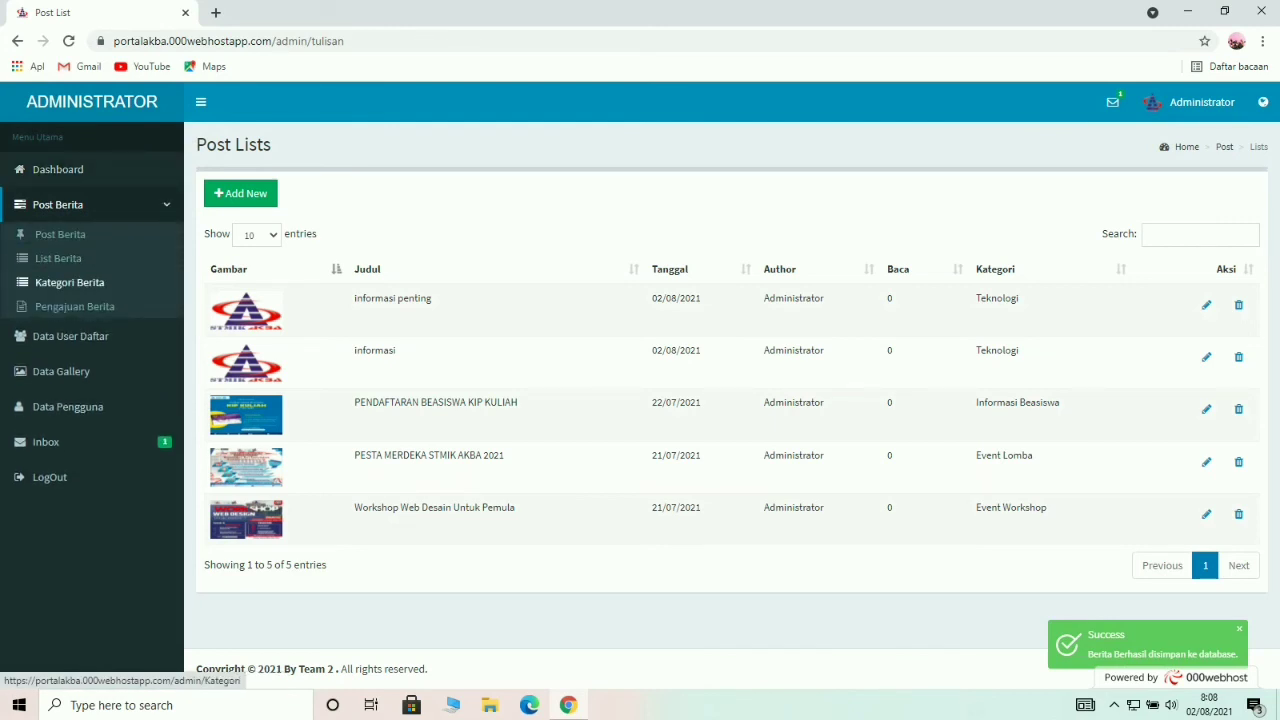
{"action": "left_click", "coordinate": [69, 282]}
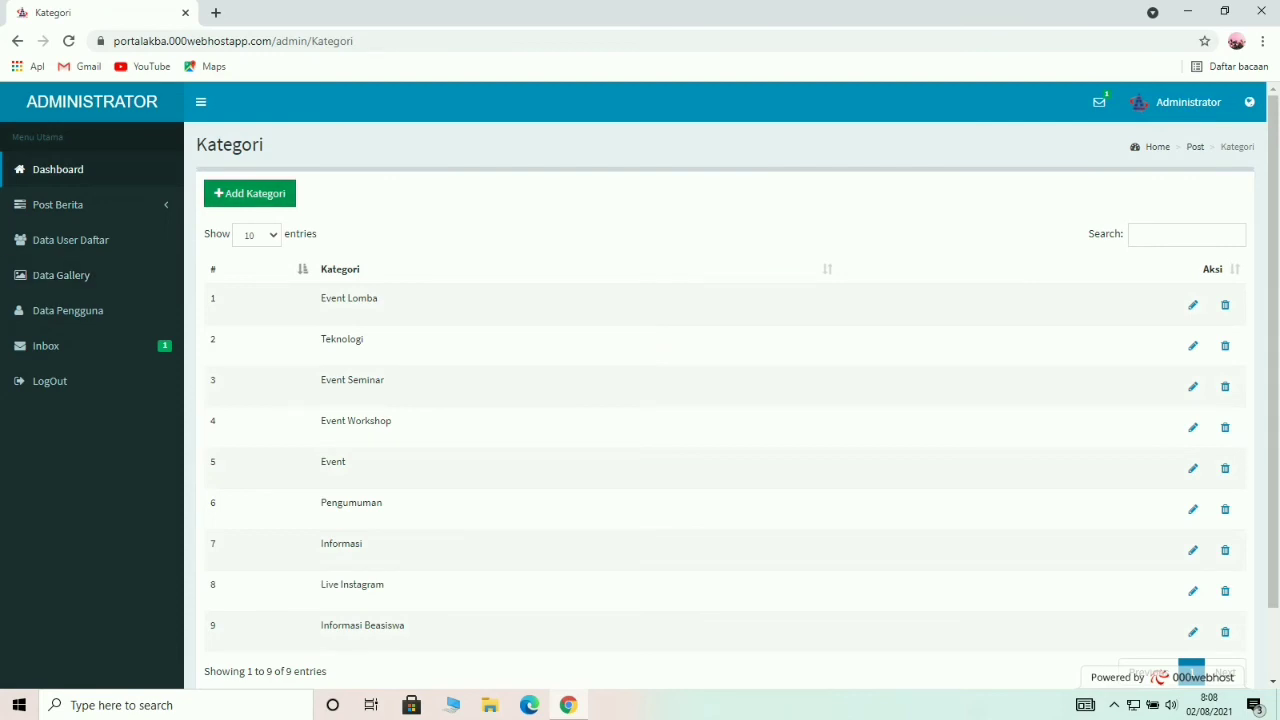
{"action": "left_click", "coordinate": [57, 204]}
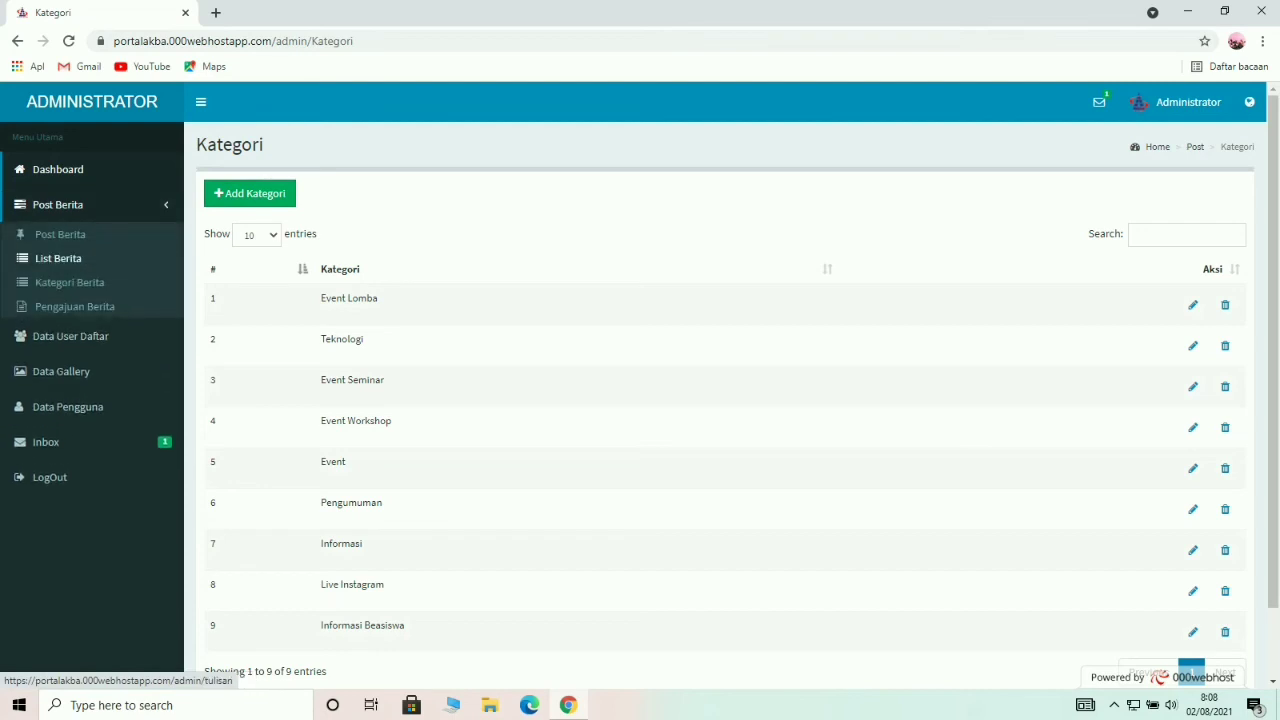
{"action": "left_click", "coordinate": [75, 306]}
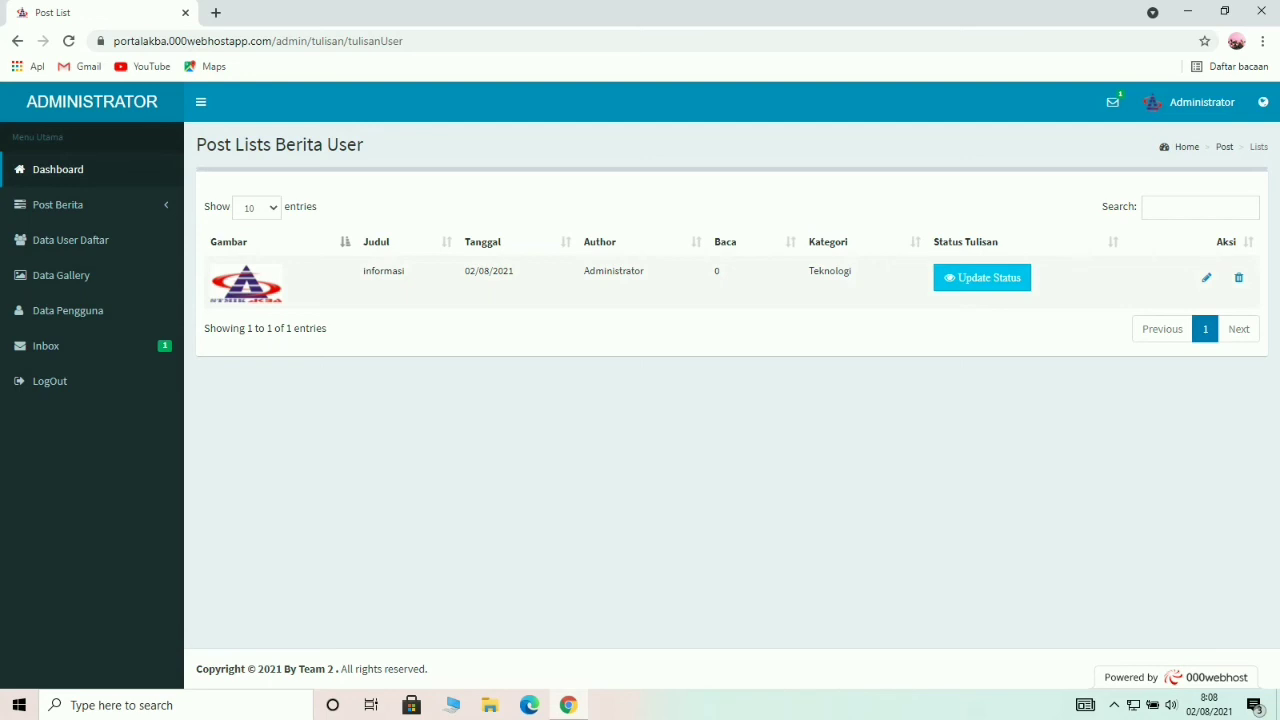
Change the user's 'informasi' post status to Publish and save the update.
{"action": "left_click", "coordinate": [982, 277]}
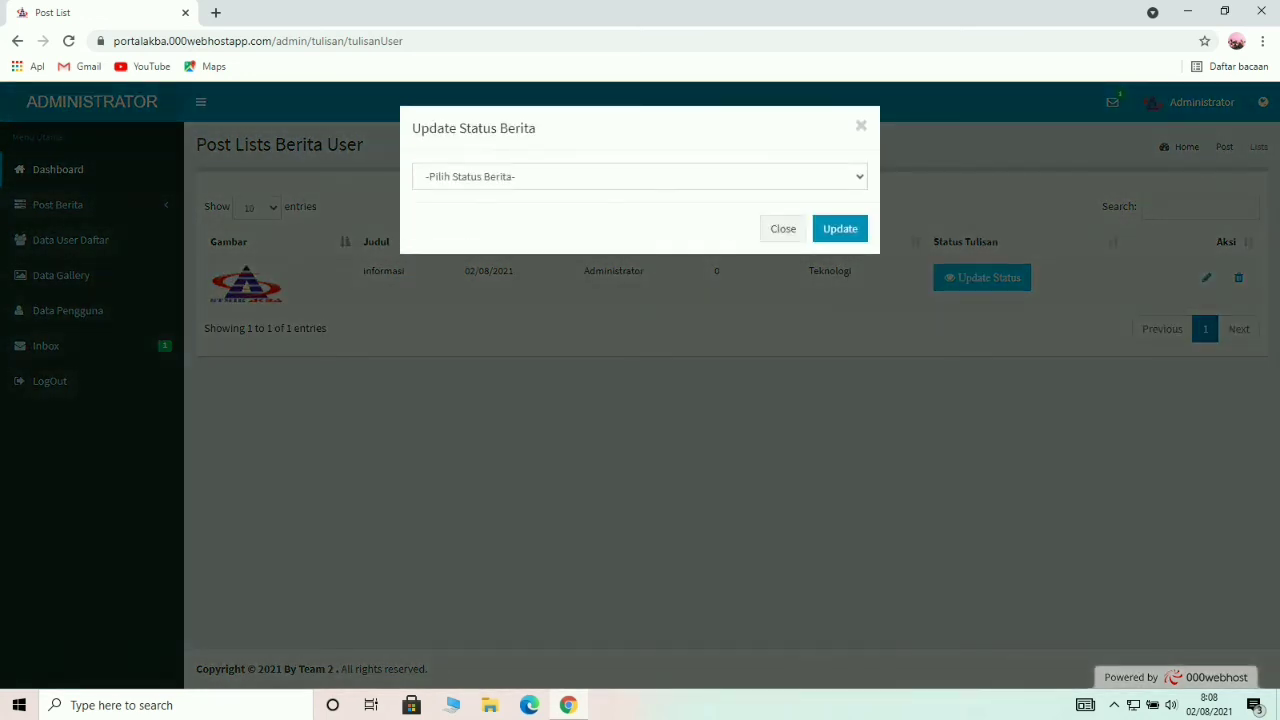
{"action": "left_click", "coordinate": [640, 176]}
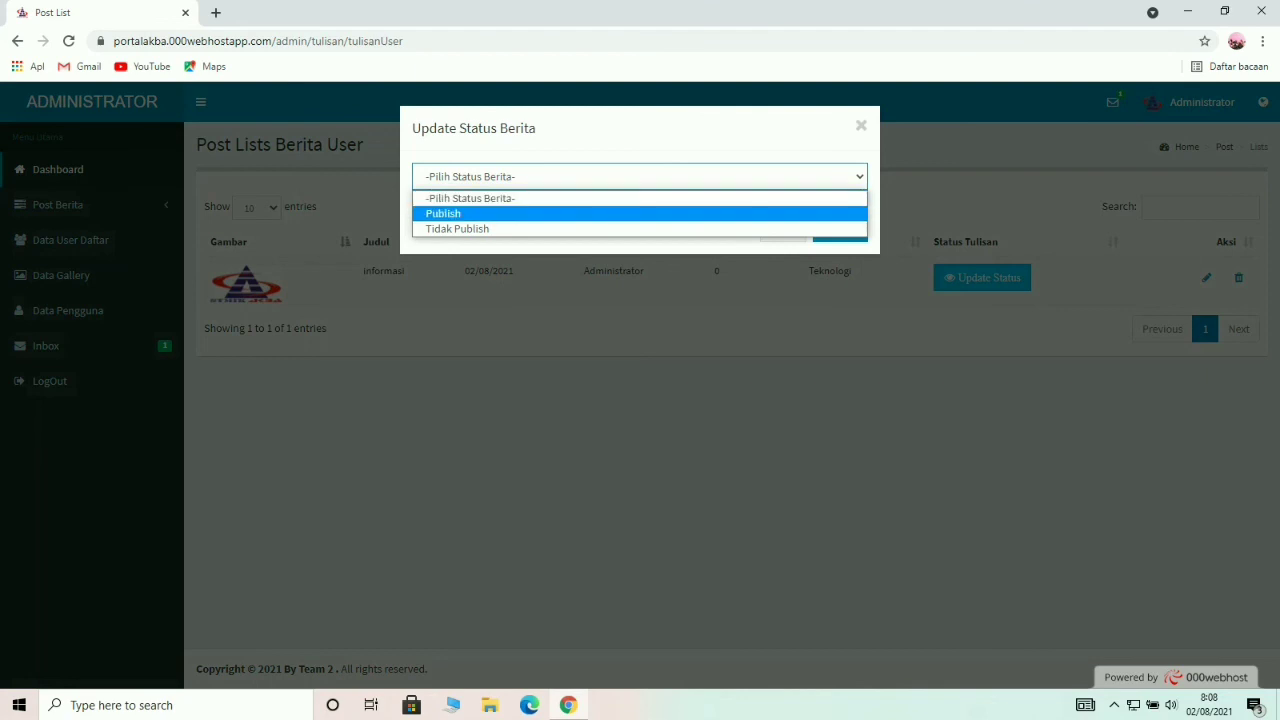
{"action": "key", "text": "Return"}
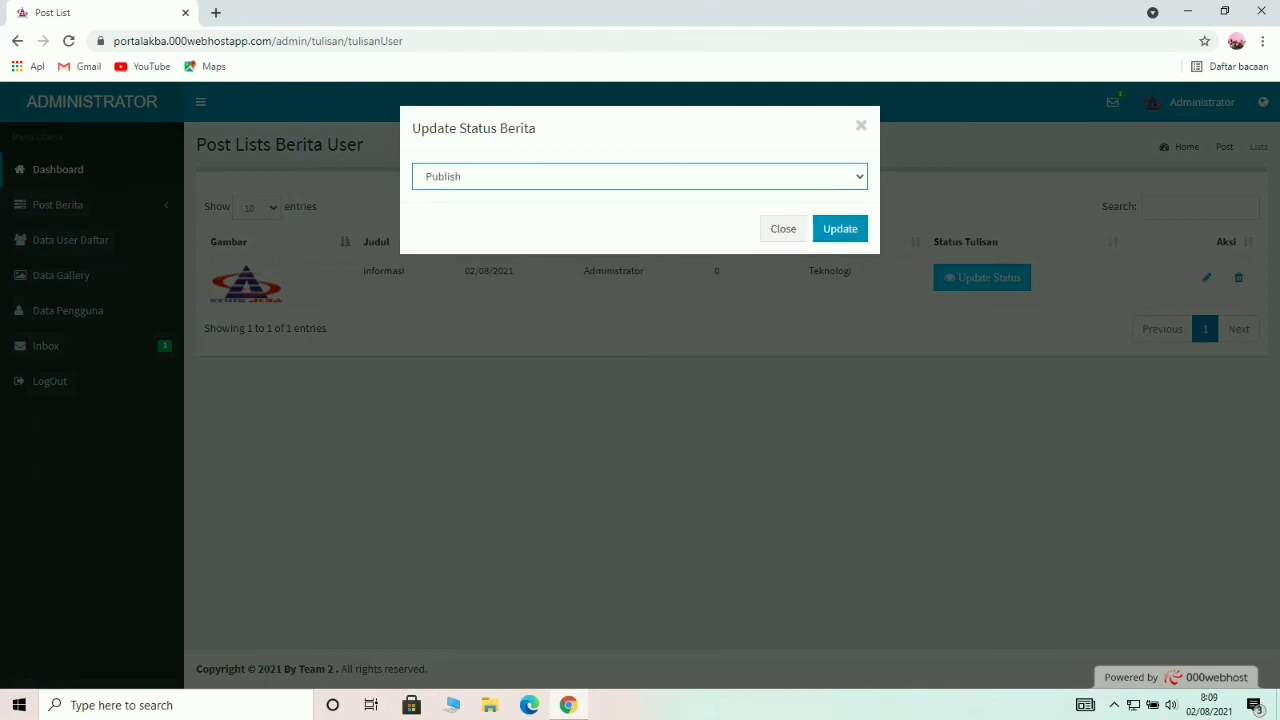
{"action": "left_click", "coordinate": [840, 229]}
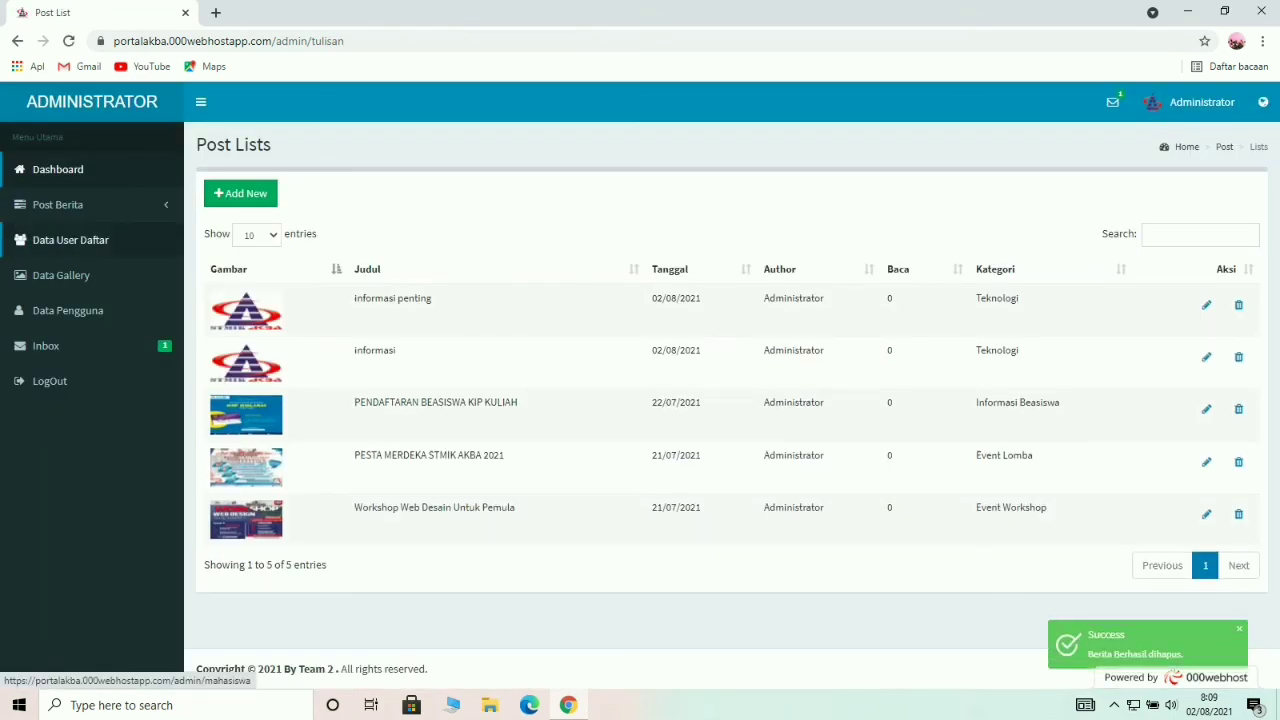
Check Data User Daftar and Data Gallery, then open the Inbox with the 'assalamualaikum admin' message.
{"action": "left_click", "coordinate": [57, 204]}
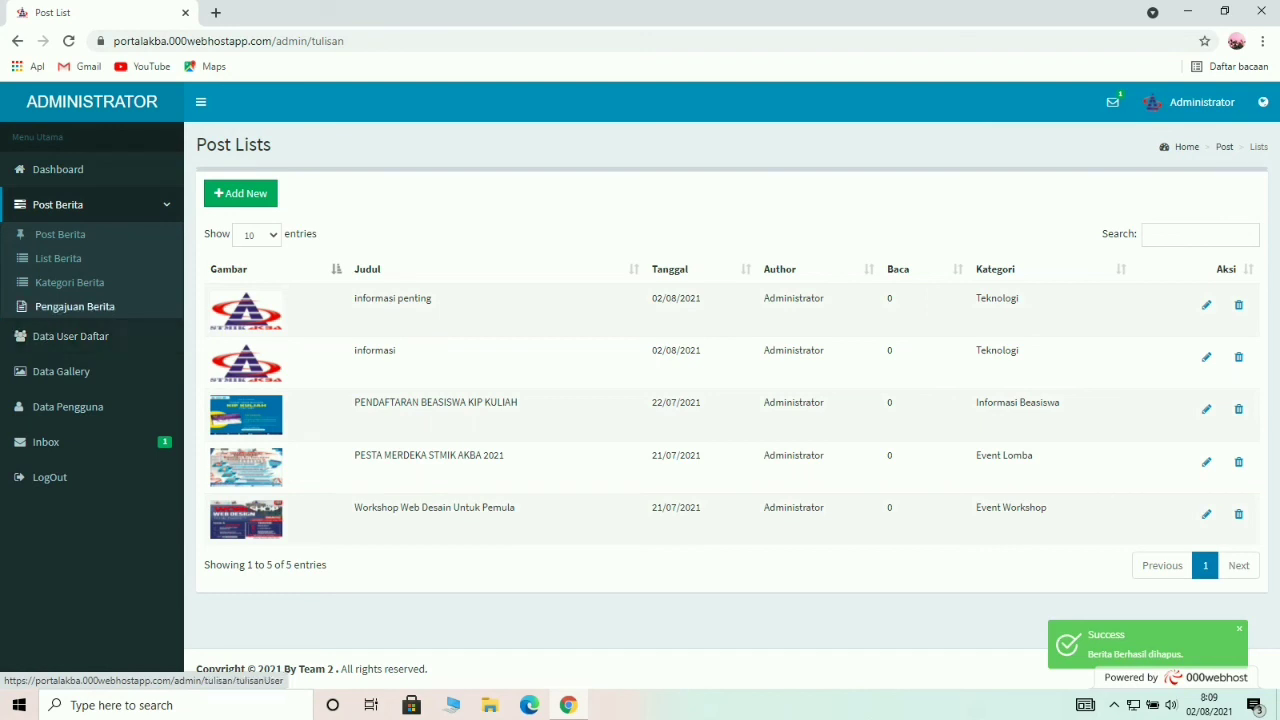
{"action": "left_click", "coordinate": [57, 204]}
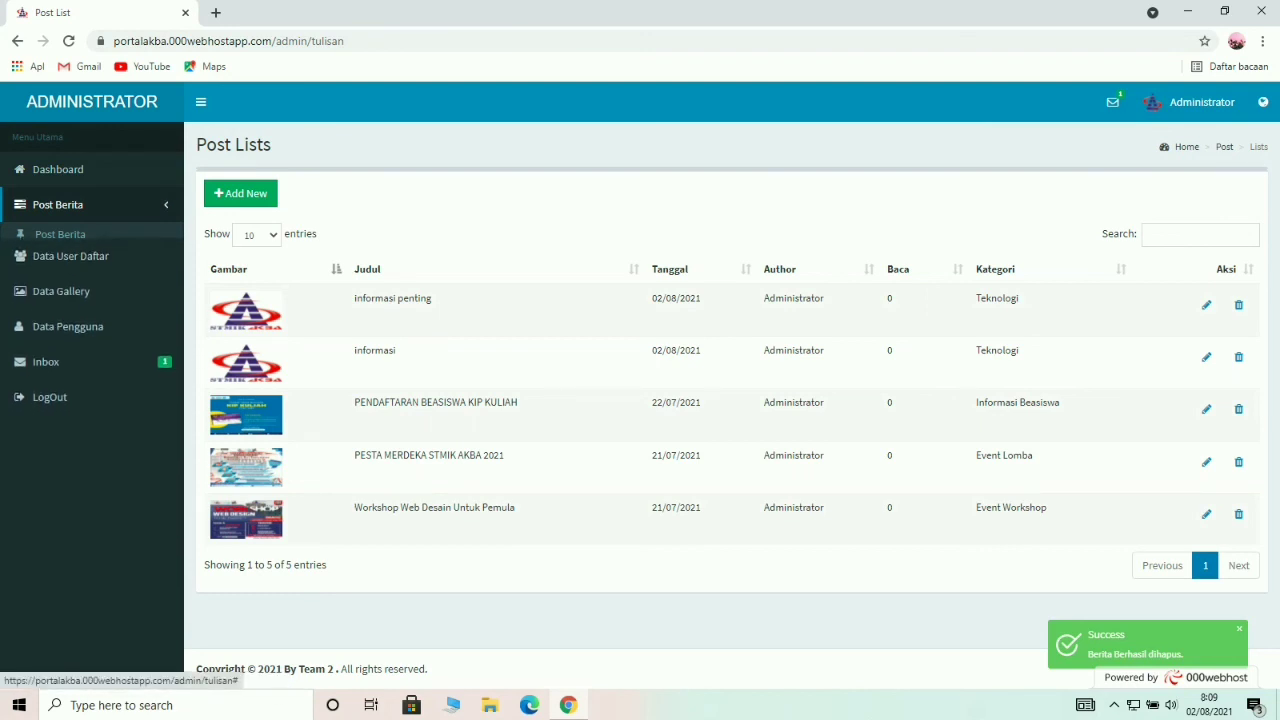
{"action": "left_click", "coordinate": [70, 240]}
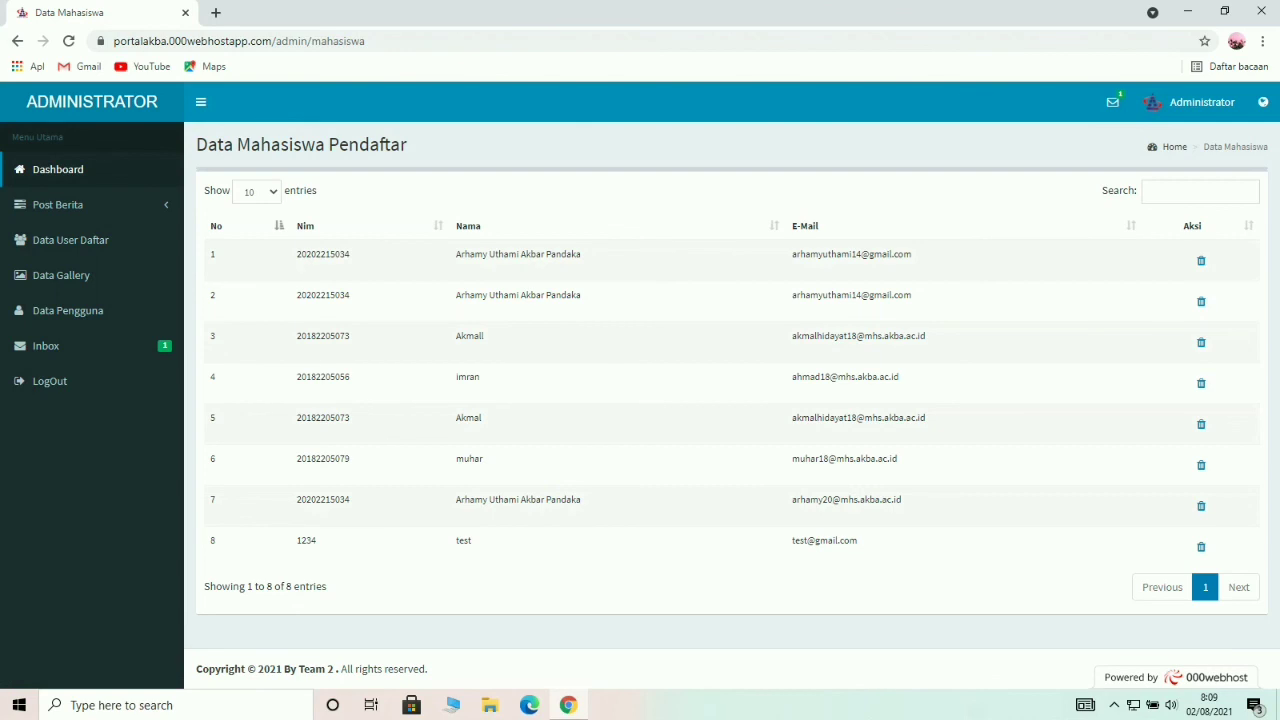
{"action": "left_click", "coordinate": [61, 275]}
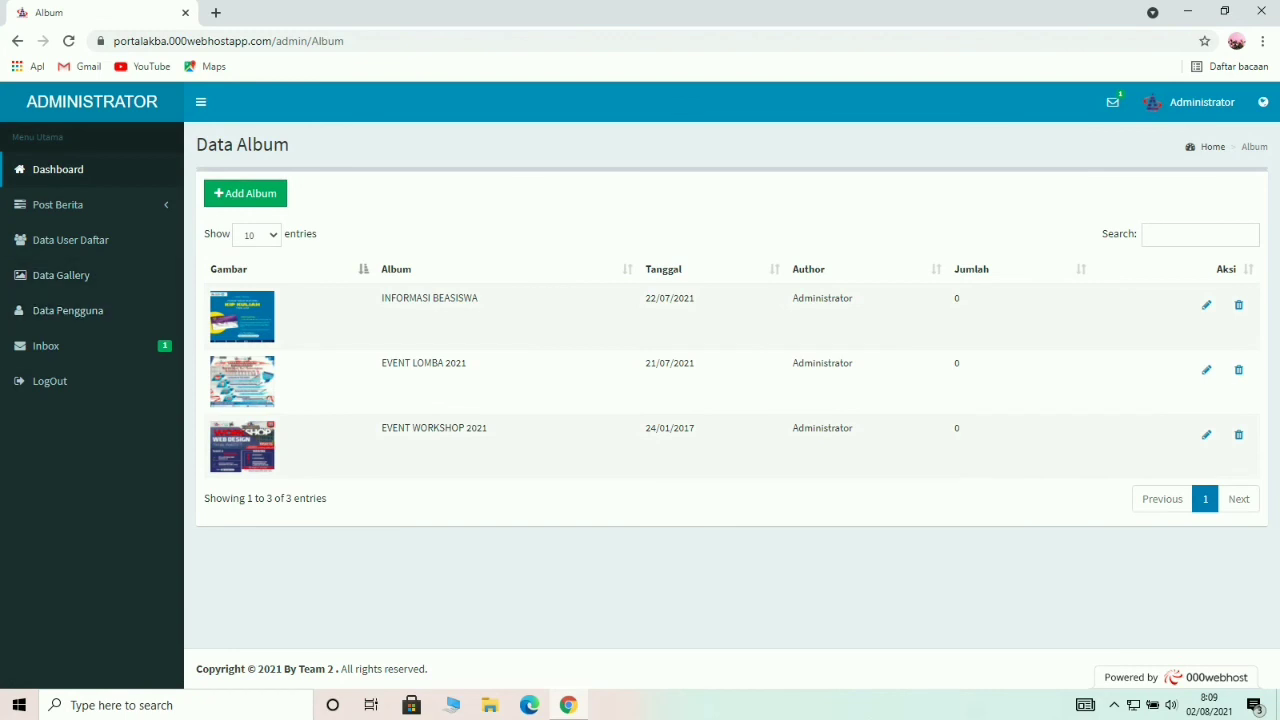
{"action": "left_click", "coordinate": [46, 345]}
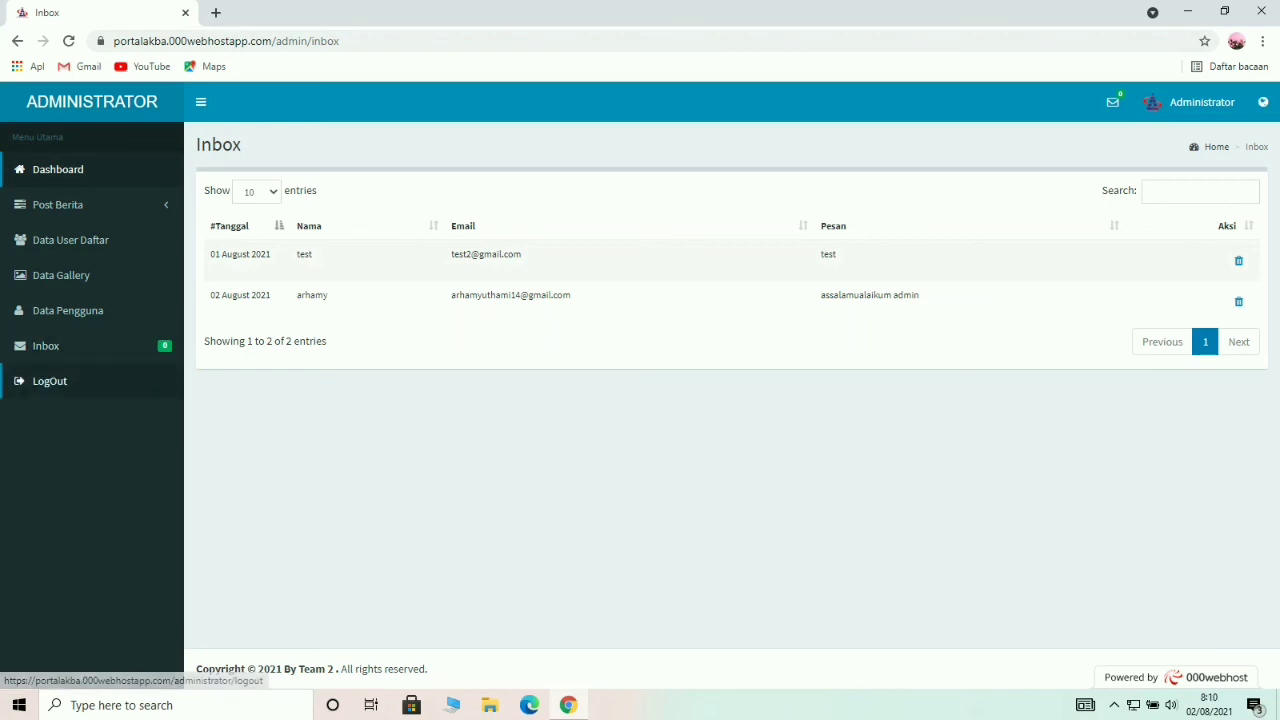
Log out of the admin account, returning to the public homepage with sign-up and login options.
{"action": "left_click", "coordinate": [49, 381]}
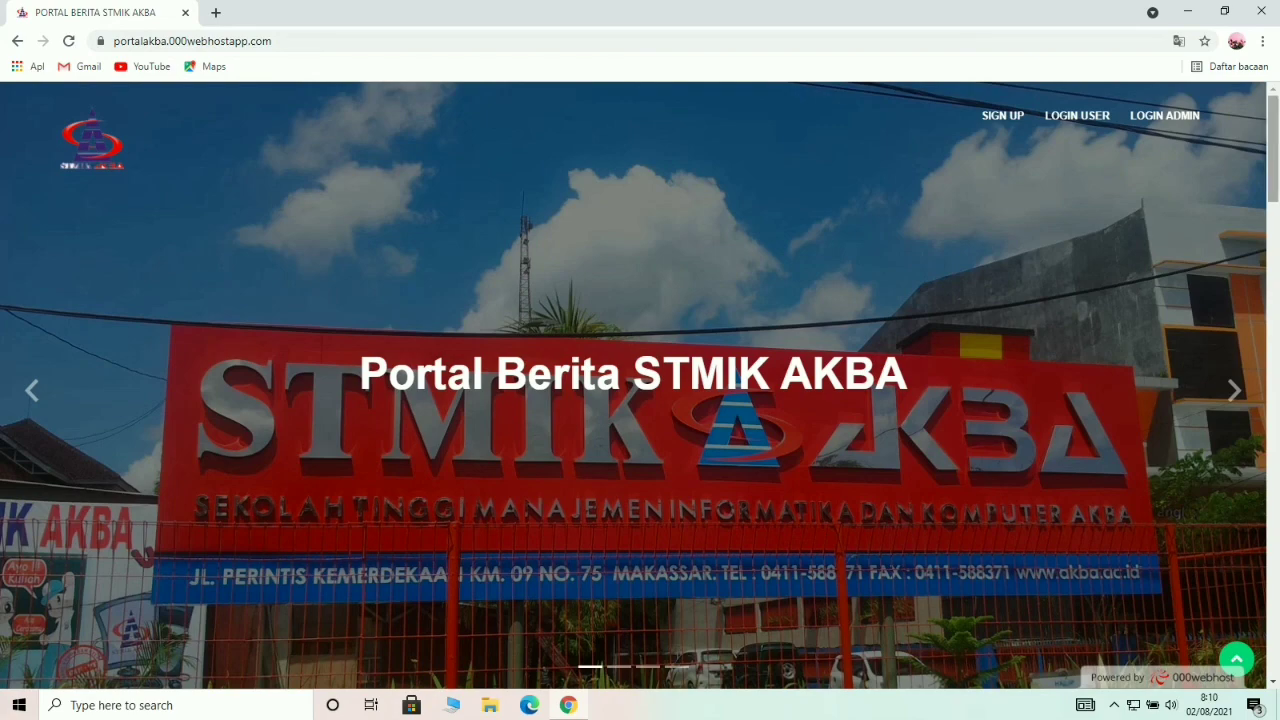
{"action": "scroll", "coordinate": [640, 385], "scroll_direction": "down", "scroll_amount": 3}
{"action": "scroll", "coordinate": [640, 385], "scroll_direction": "down", "scroll_amount": 5}
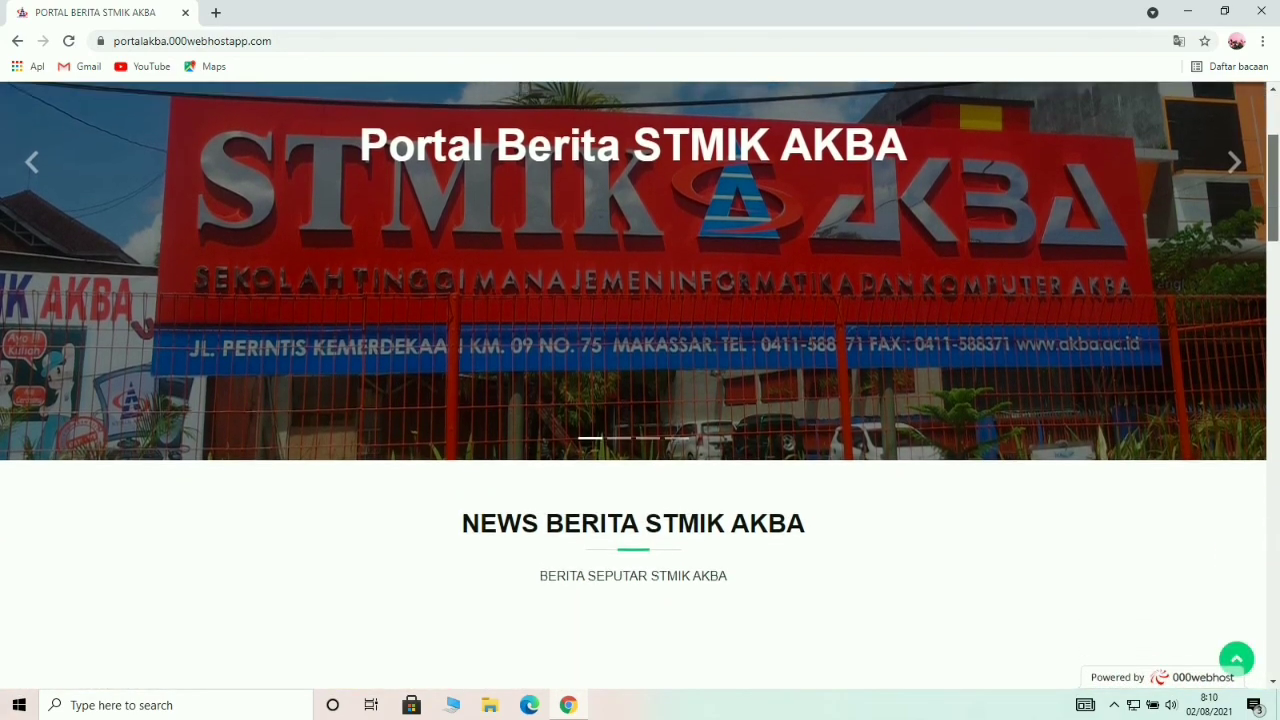
{"action": "scroll", "coordinate": [640, 385], "scroll_direction": "down", "scroll_amount": 2}
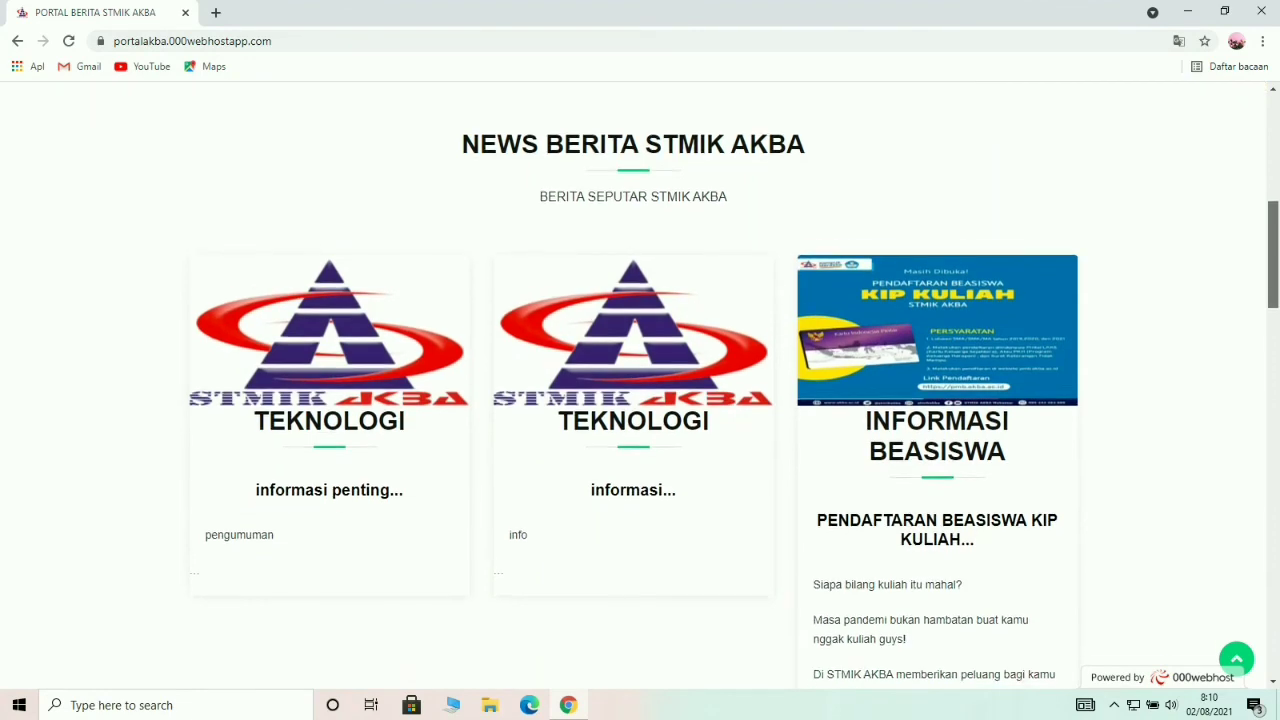
{"action": "scroll", "coordinate": [640, 385], "scroll_direction": "down", "scroll_amount": 2}
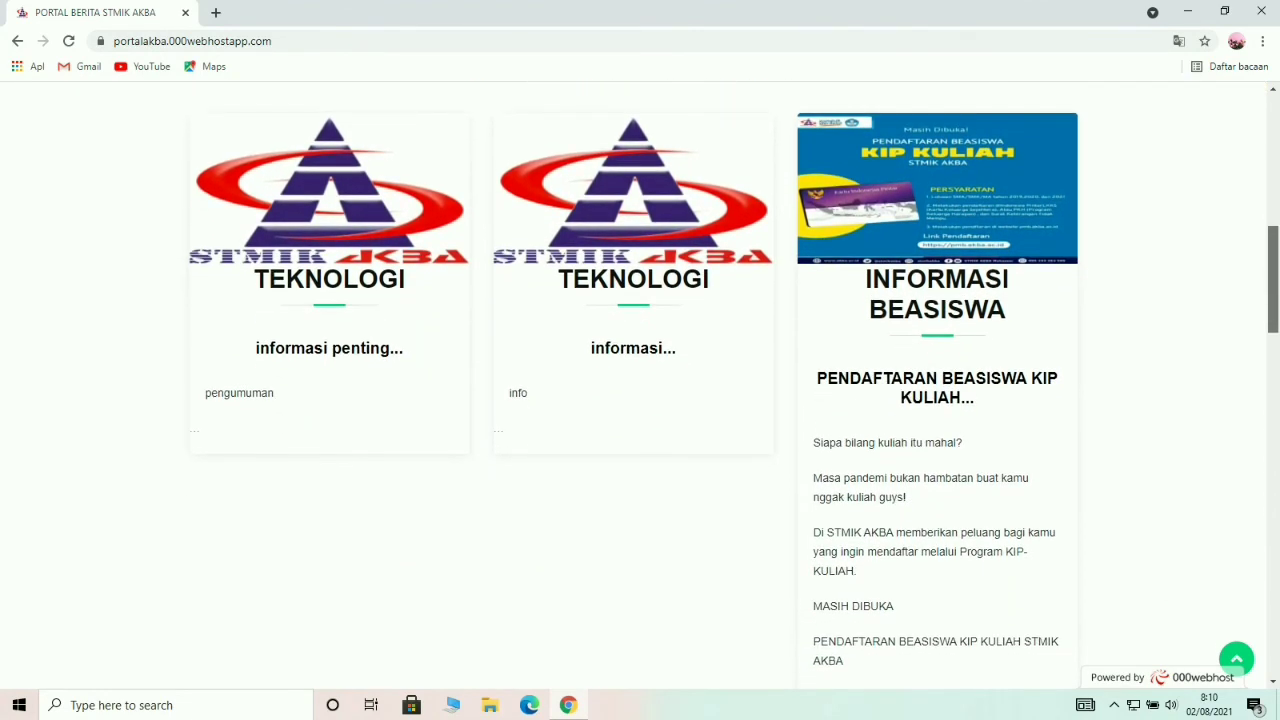
{"action": "scroll", "coordinate": [640, 385], "scroll_direction": "down", "scroll_amount": 5}
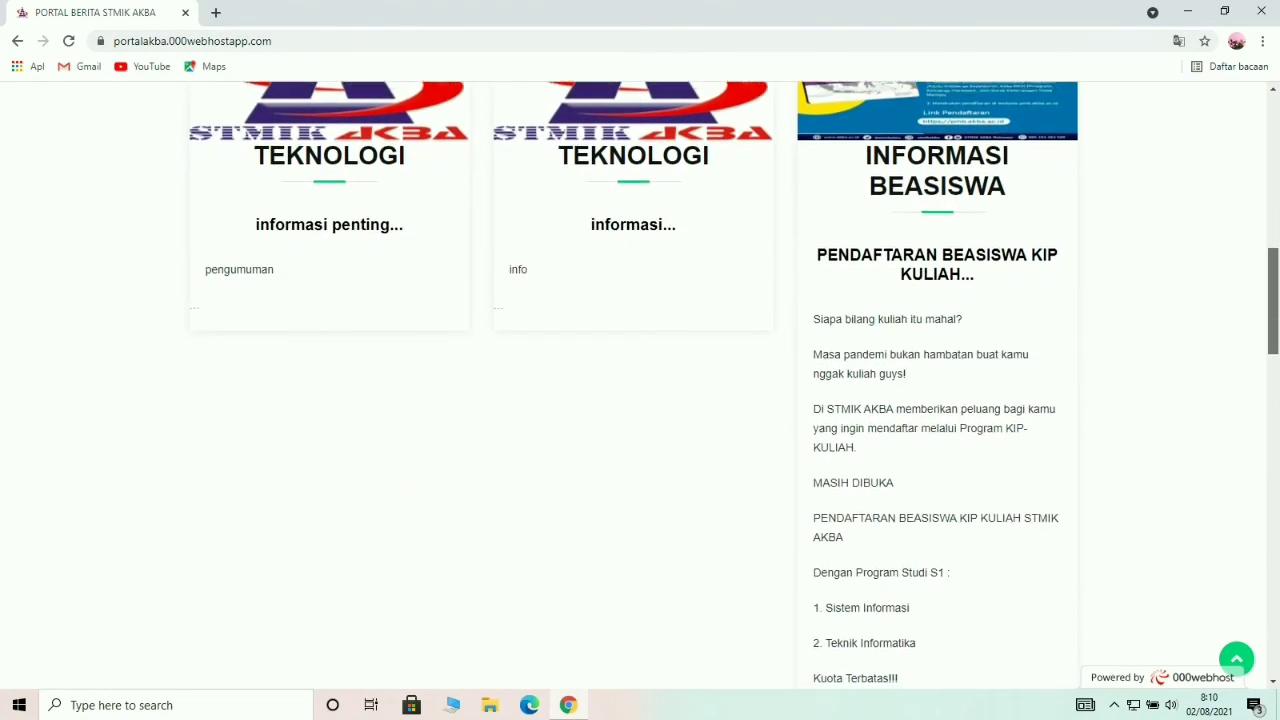
{"action": "scroll", "coordinate": [640, 385], "scroll_direction": "down", "scroll_amount": 4}
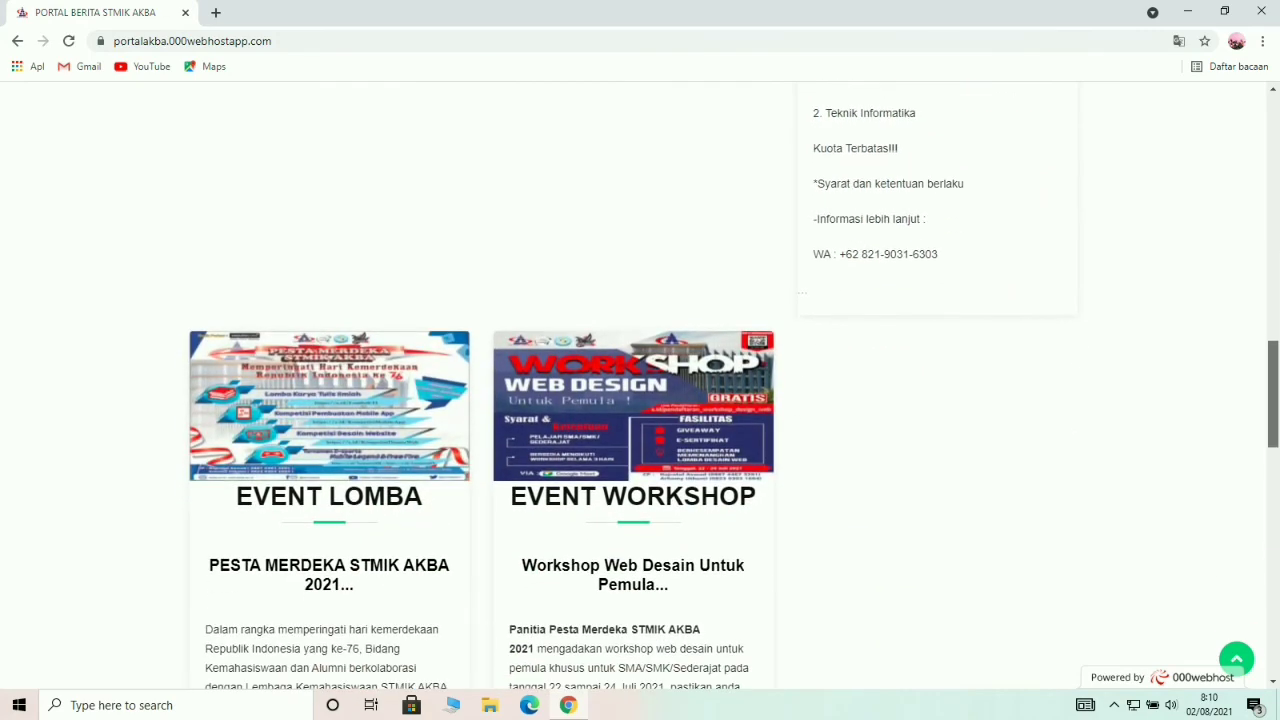
{"action": "scroll", "coordinate": [640, 385], "scroll_direction": "down", "scroll_amount": 10}
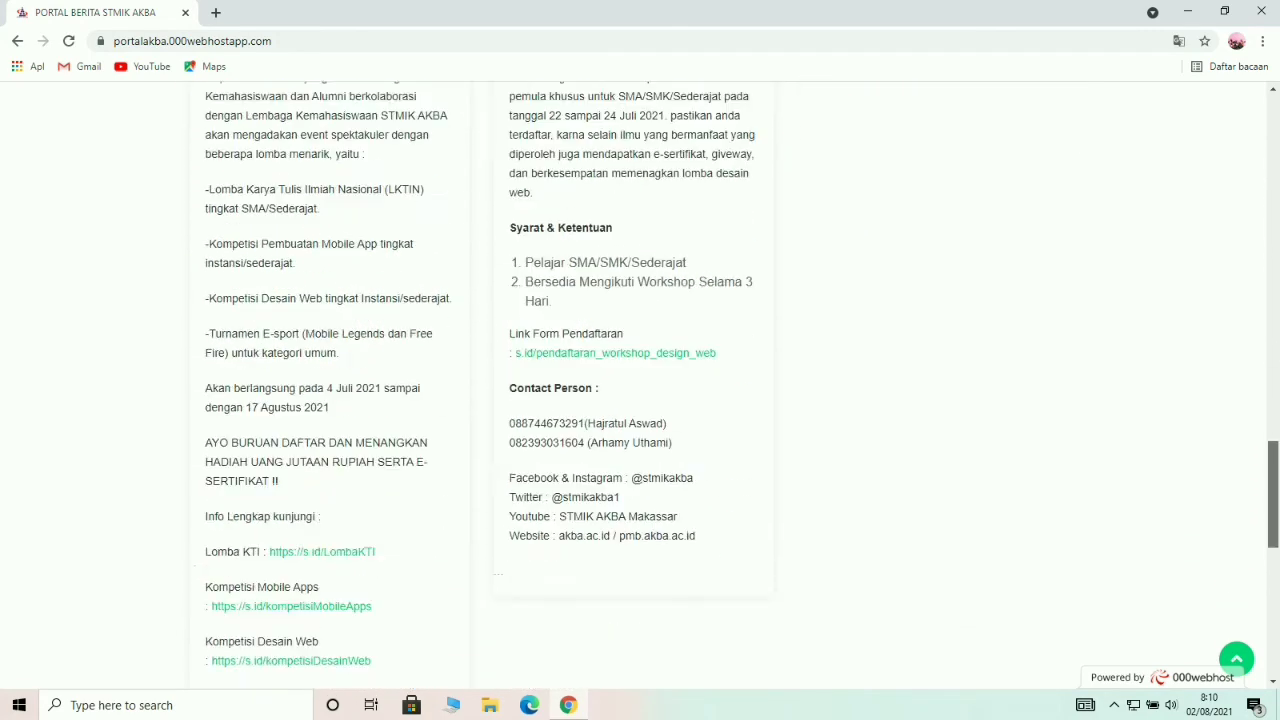
{"action": "scroll", "coordinate": [640, 385], "scroll_direction": "up", "scroll_amount": 7}
{"action": "scroll", "coordinate": [640, 385], "scroll_direction": "up", "scroll_amount": 5}
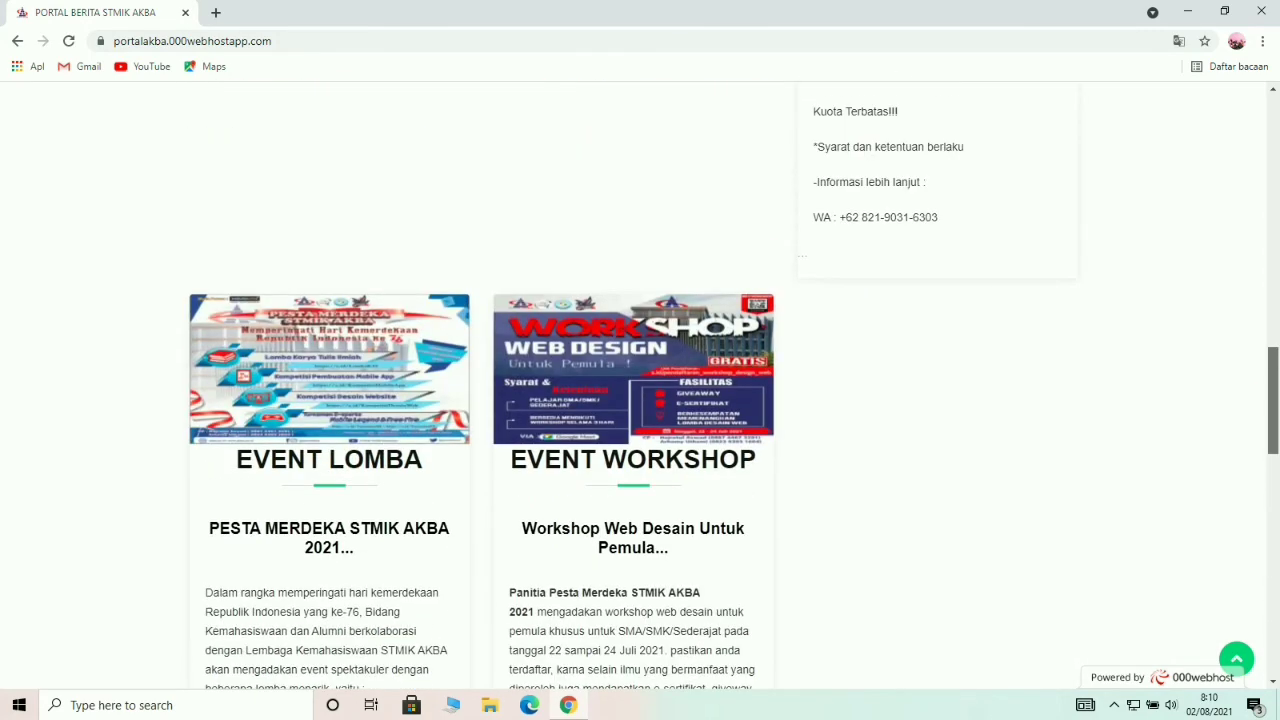
{"action": "scroll", "coordinate": [640, 385], "scroll_direction": "up", "scroll_amount": 9}
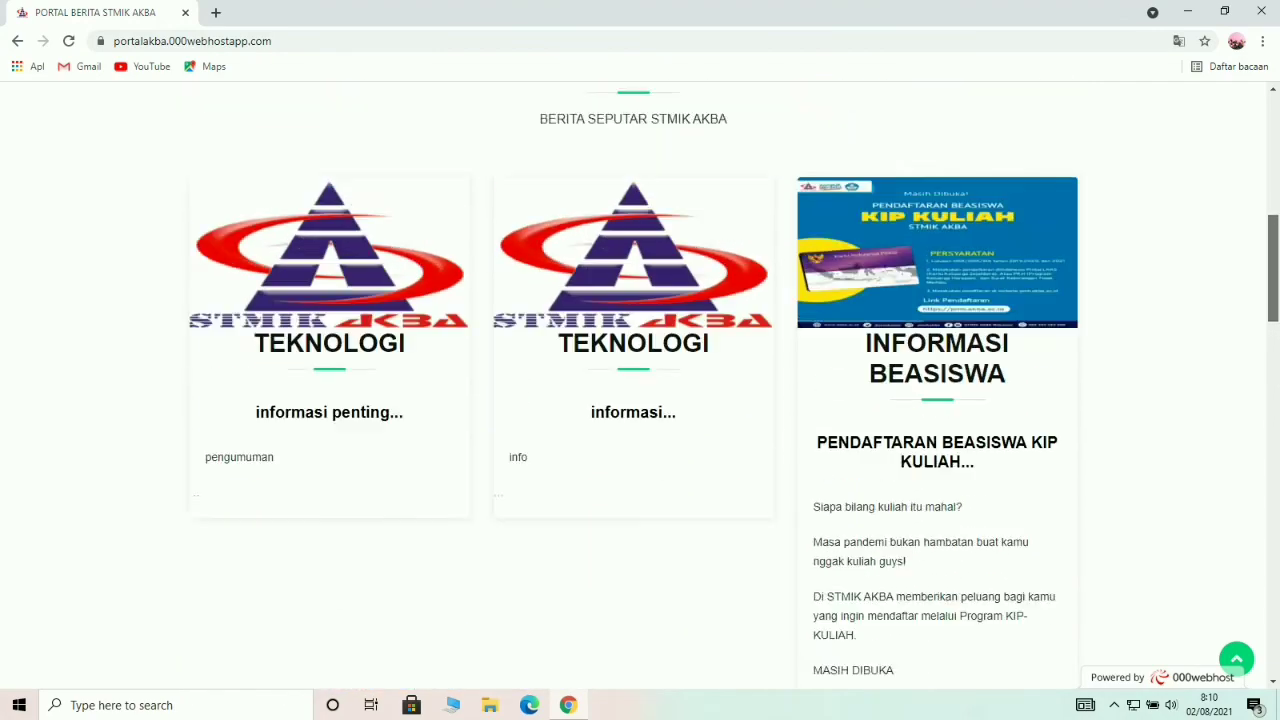
{"action": "scroll", "coordinate": [640, 385], "scroll_direction": "up", "scroll_amount": 4}
{"action": "scroll", "coordinate": [640, 385], "scroll_direction": "up", "scroll_amount": 2}
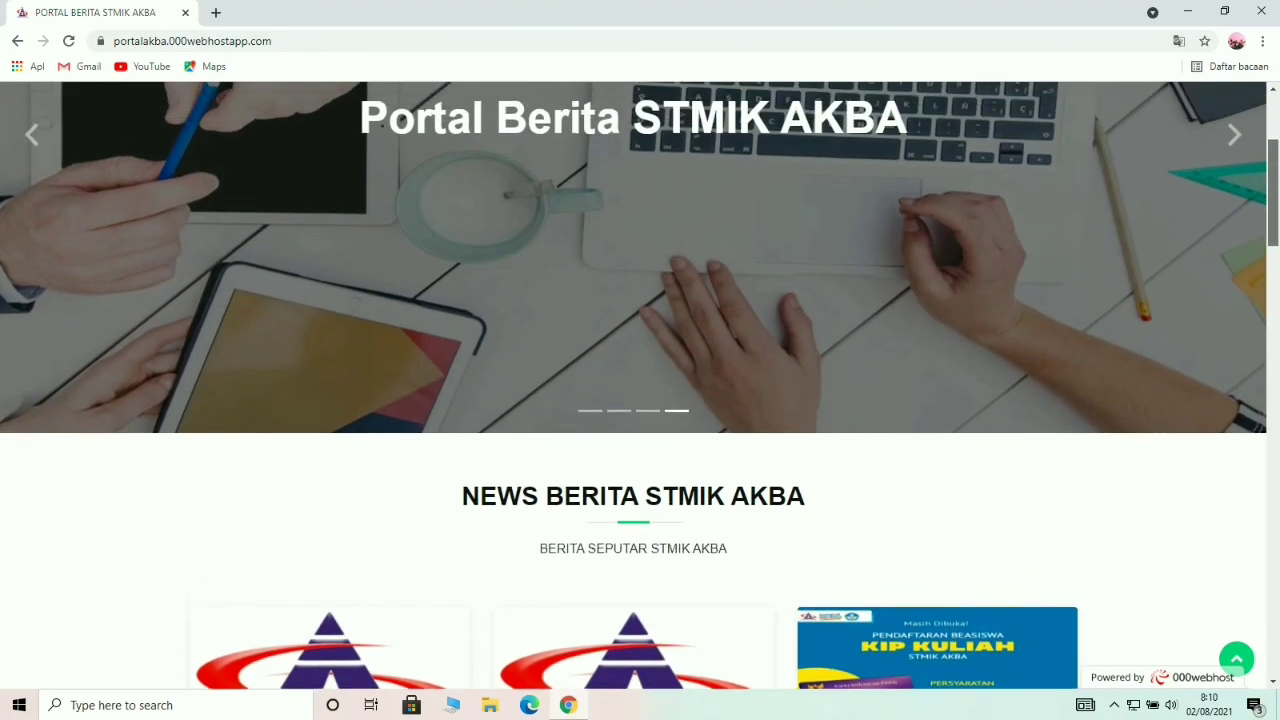
{"action": "scroll", "coordinate": [640, 385], "scroll_direction": "up", "scroll_amount": 2}
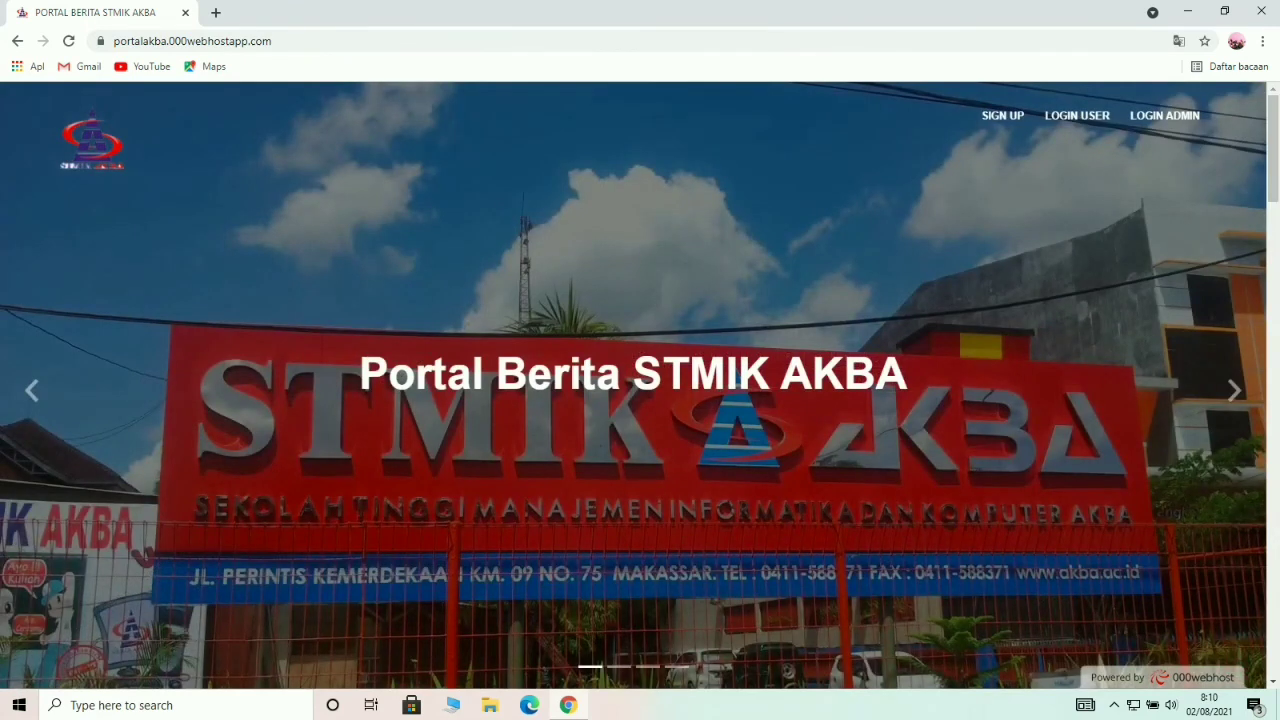